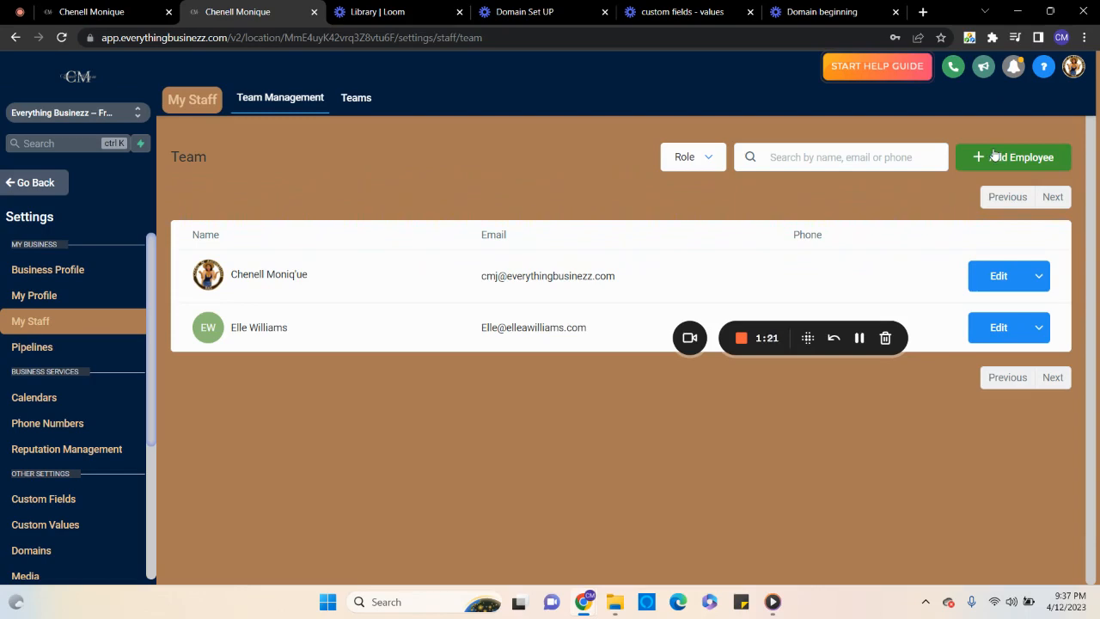
# - Start a new employee entry and review its User Info fields, email signature options and available calendars
pyautogui.click(994, 154)
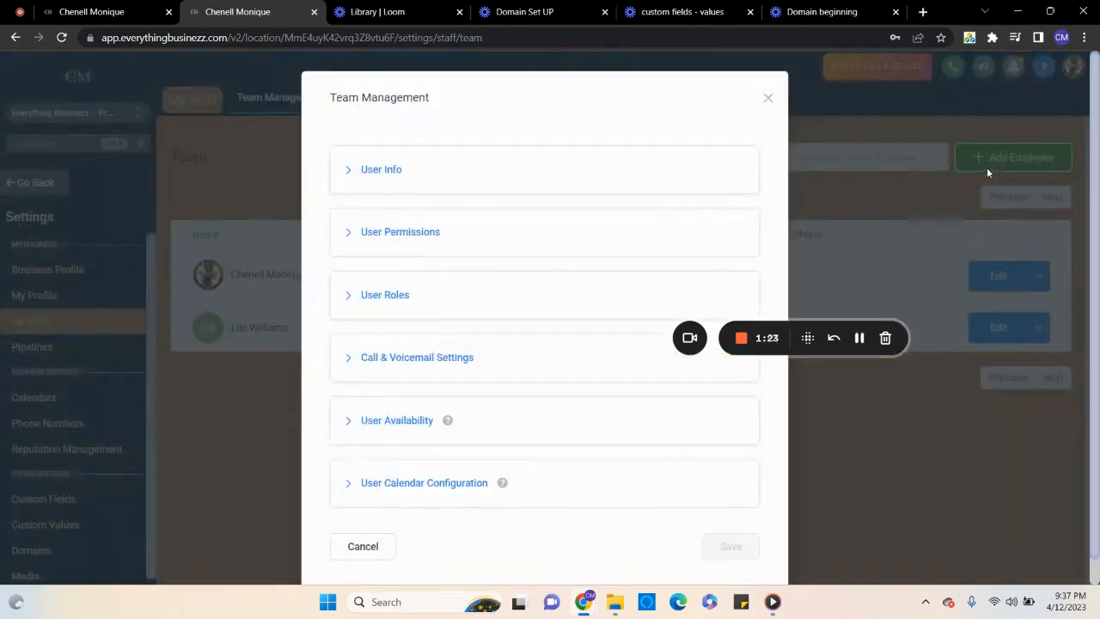
pyautogui.click(389, 183)
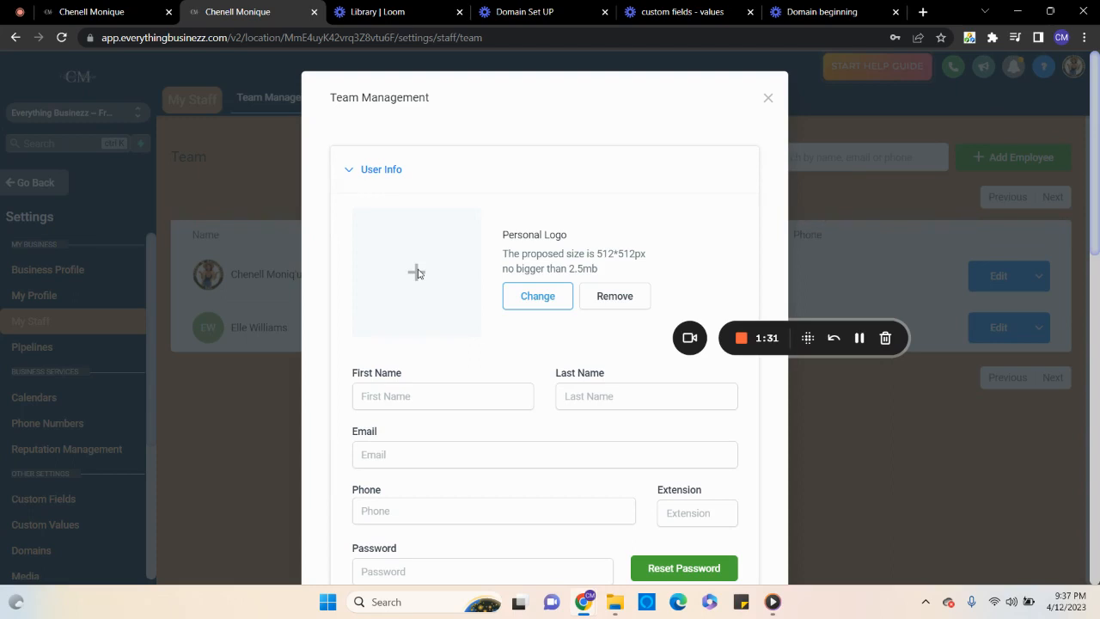
pyautogui.scroll(-2, 417, 272)
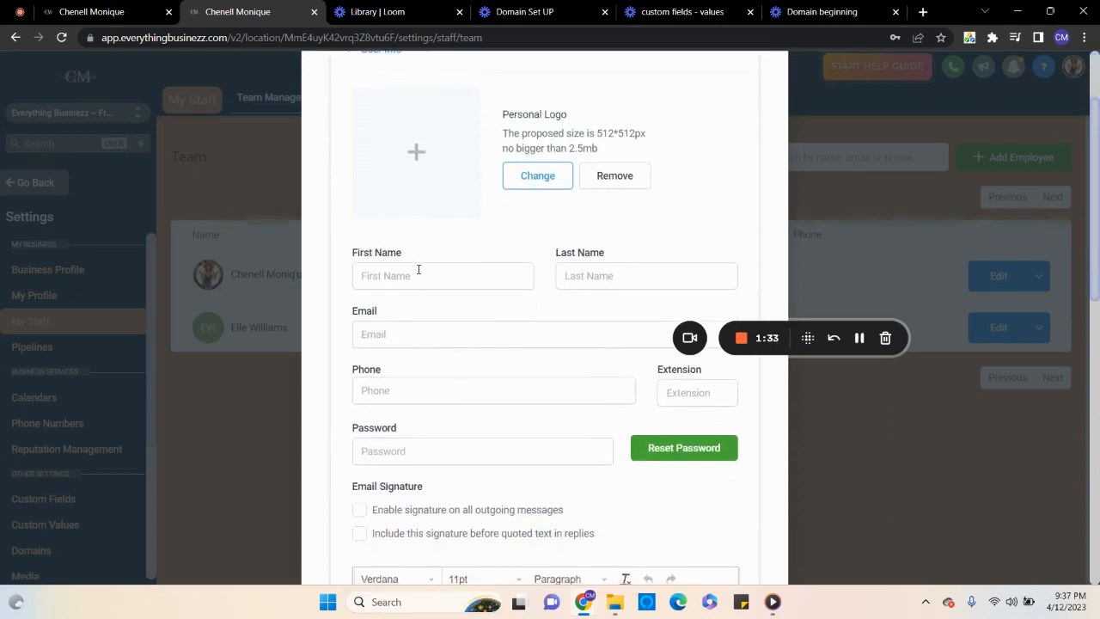
pyautogui.scroll(-1, 419, 269)
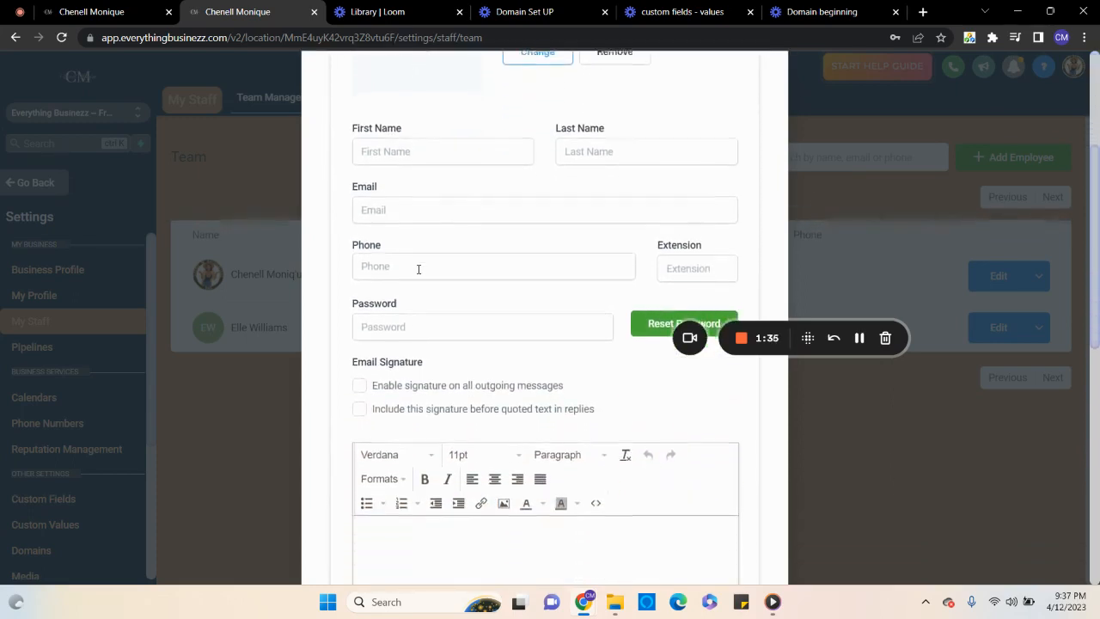
pyautogui.scroll(-1, 419, 271)
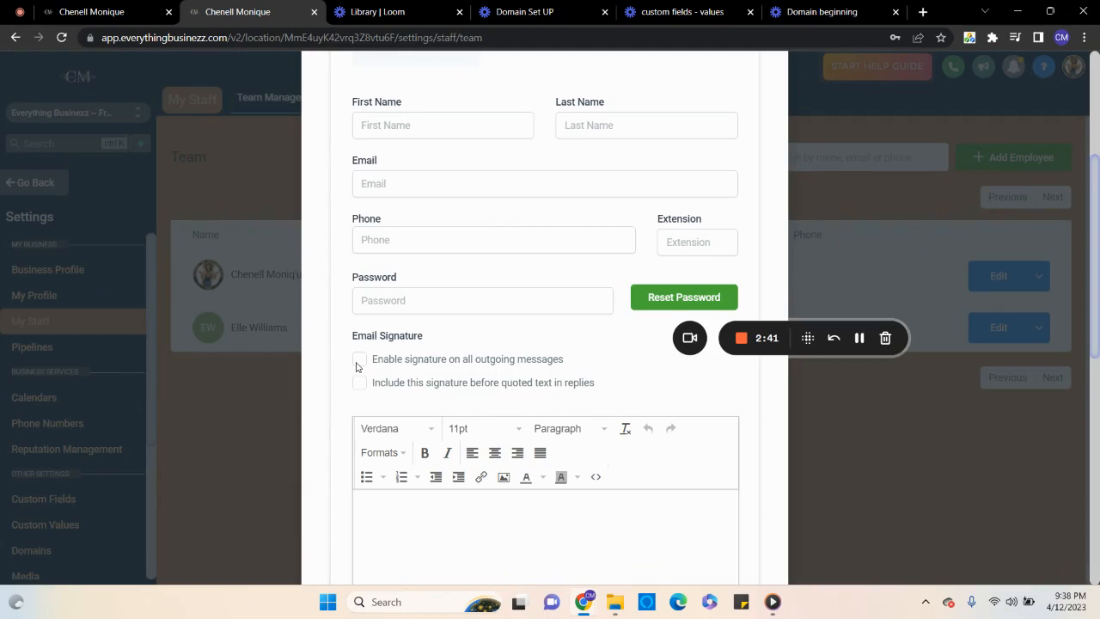
pyautogui.scroll(-3, 356, 367)
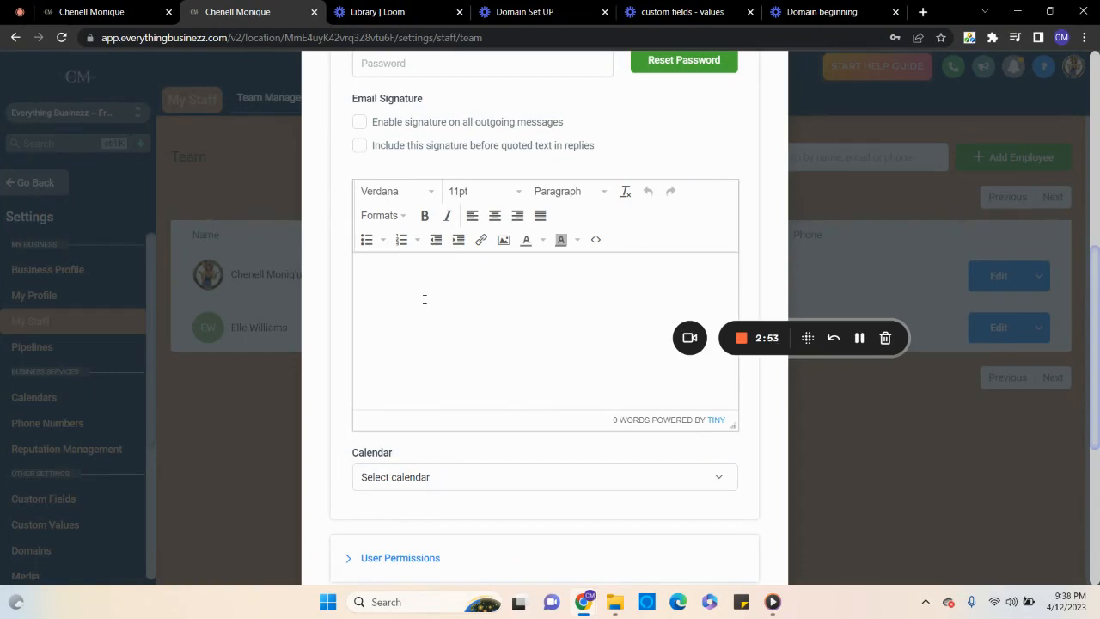
pyautogui.scroll(-1, 432, 459)
pyautogui.scroll(-2, 431, 459)
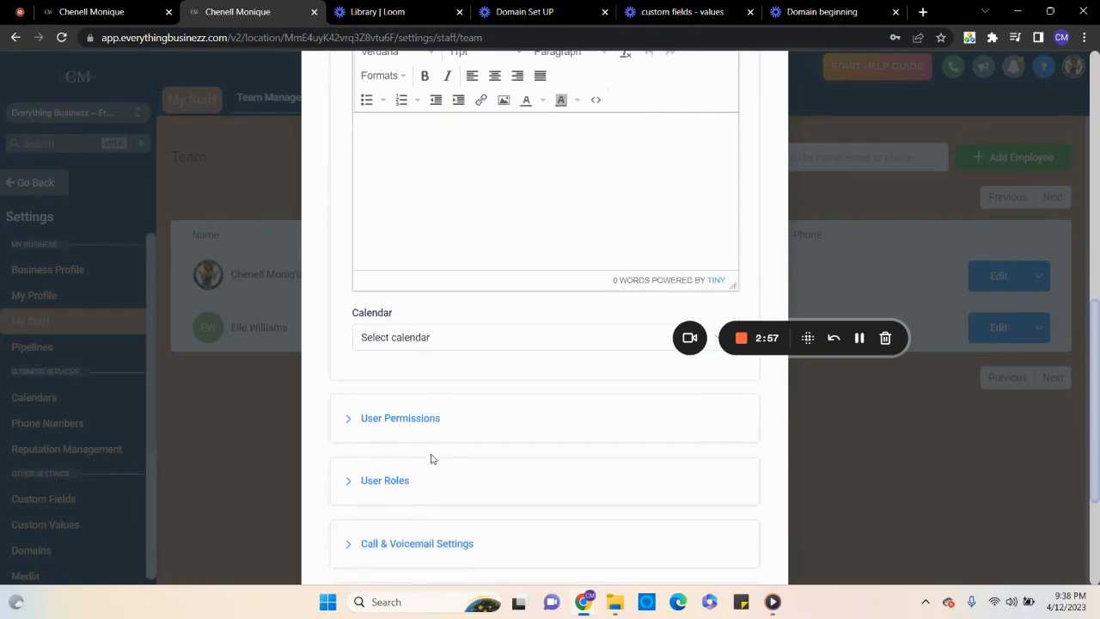
pyautogui.click(411, 340)
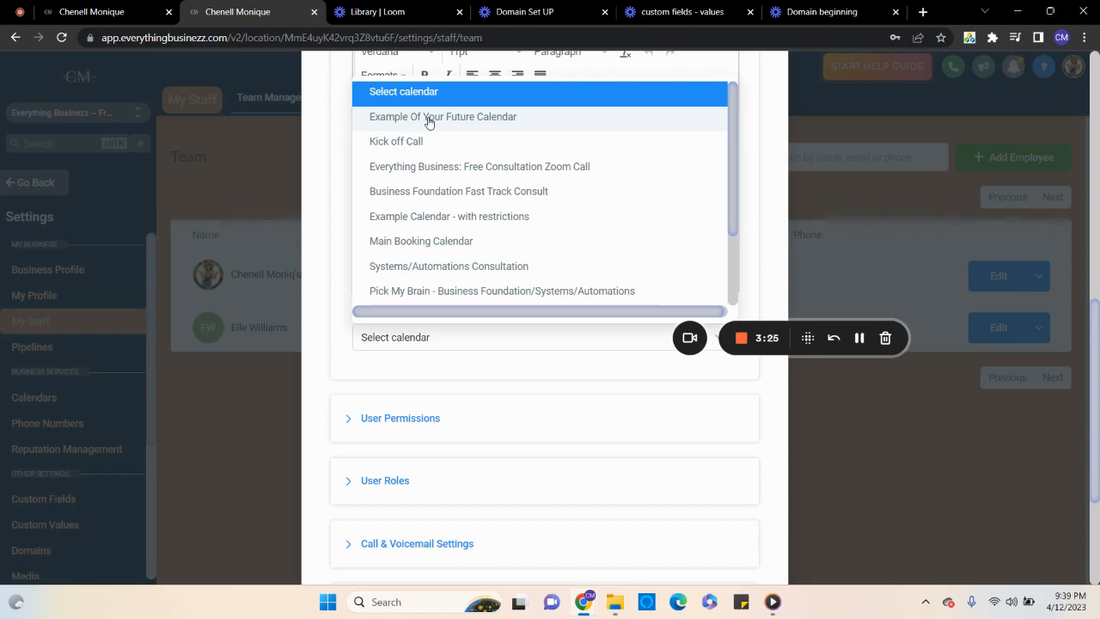
pyautogui.click(758, 230)
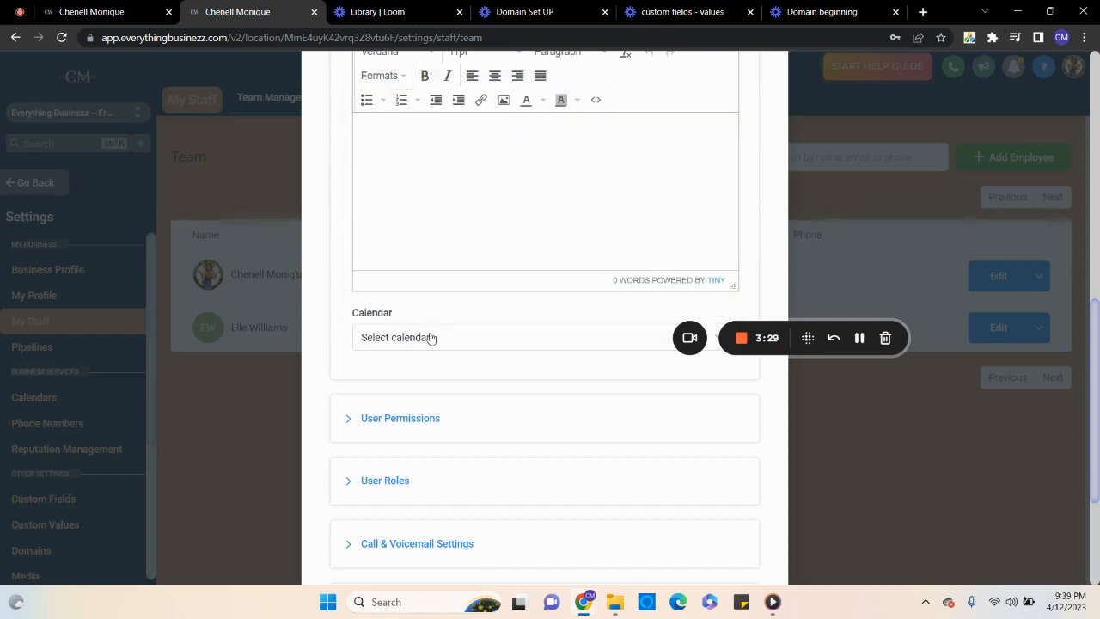
# - Expand the User Permissions section and examine the full list of permission toggles
pyautogui.scroll(-1, 440, 411)
pyautogui.click(391, 318)
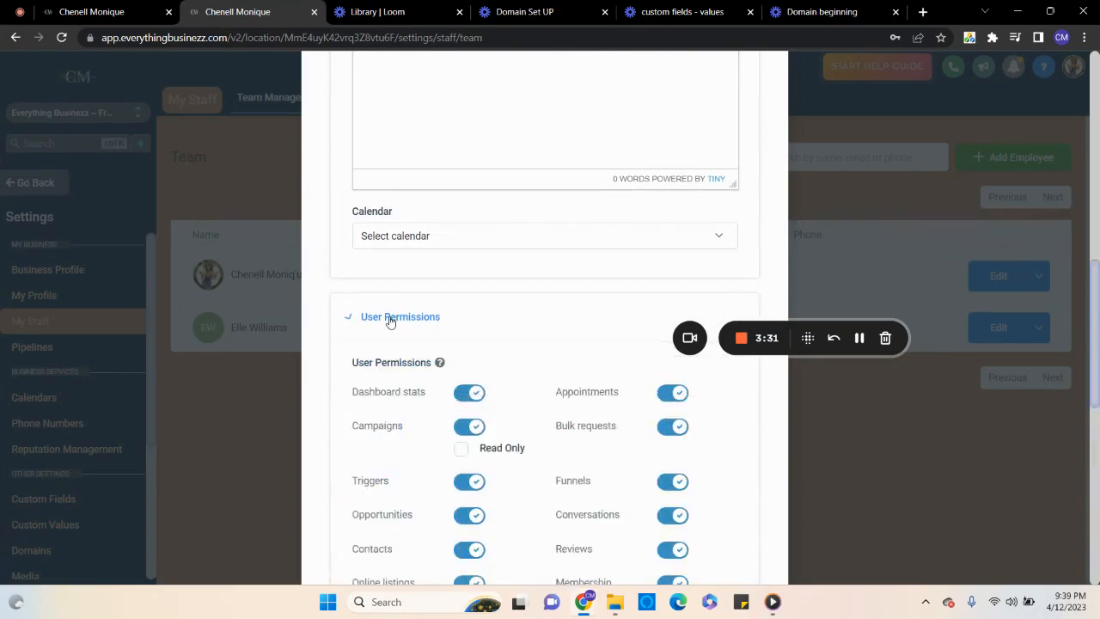
pyautogui.scroll(-2, 389, 321)
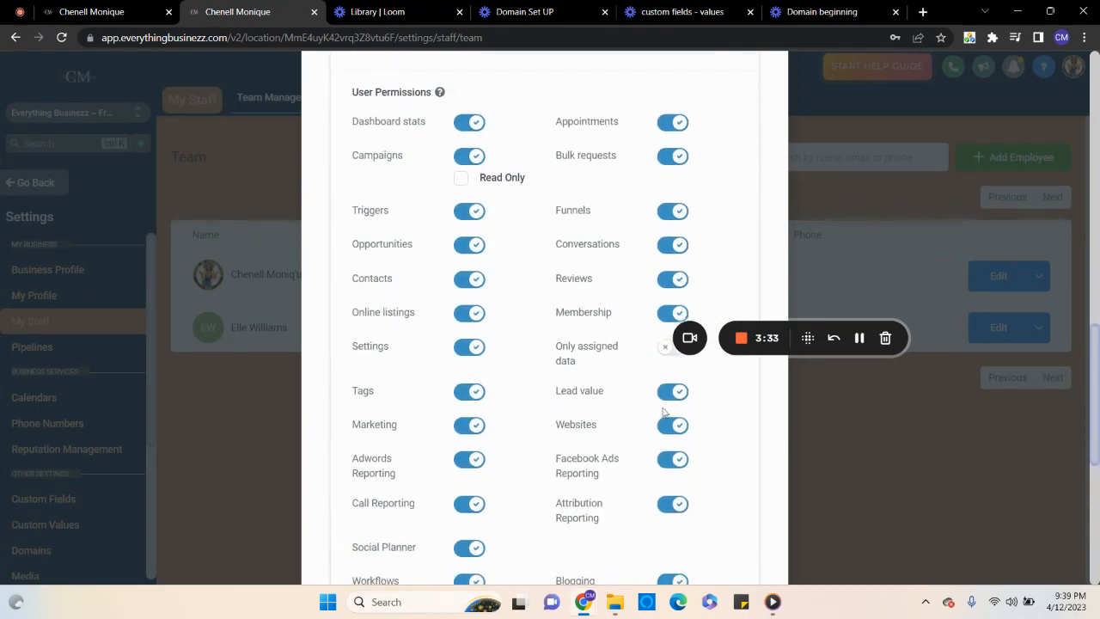
pyautogui.moveTo(787, 351); pyautogui.dragTo(941, 569)
pyautogui.scroll(-3, 545, 318)
pyautogui.scroll(-2, 624, 263)
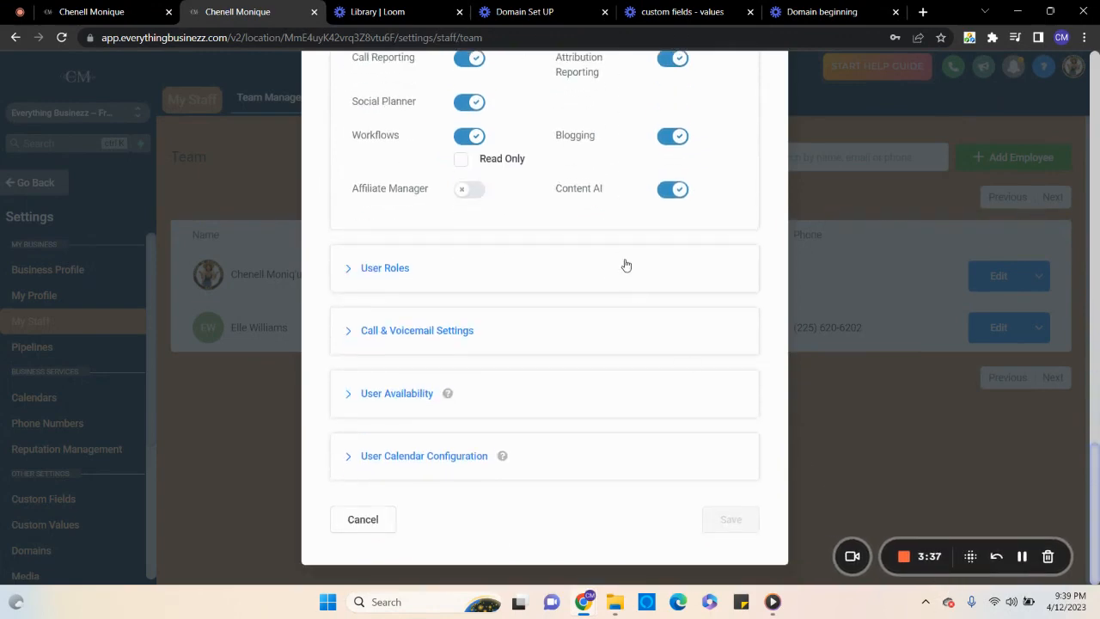
pyautogui.scroll(4, 624, 263)
pyautogui.scroll(3, 625, 263)
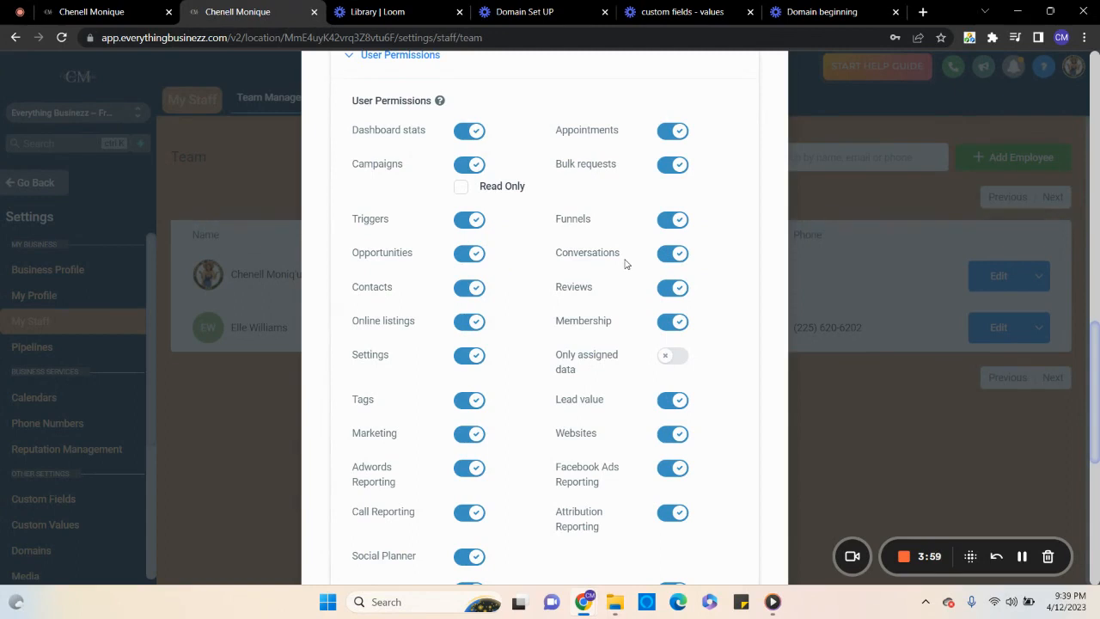
pyautogui.scroll(1, 552, 220)
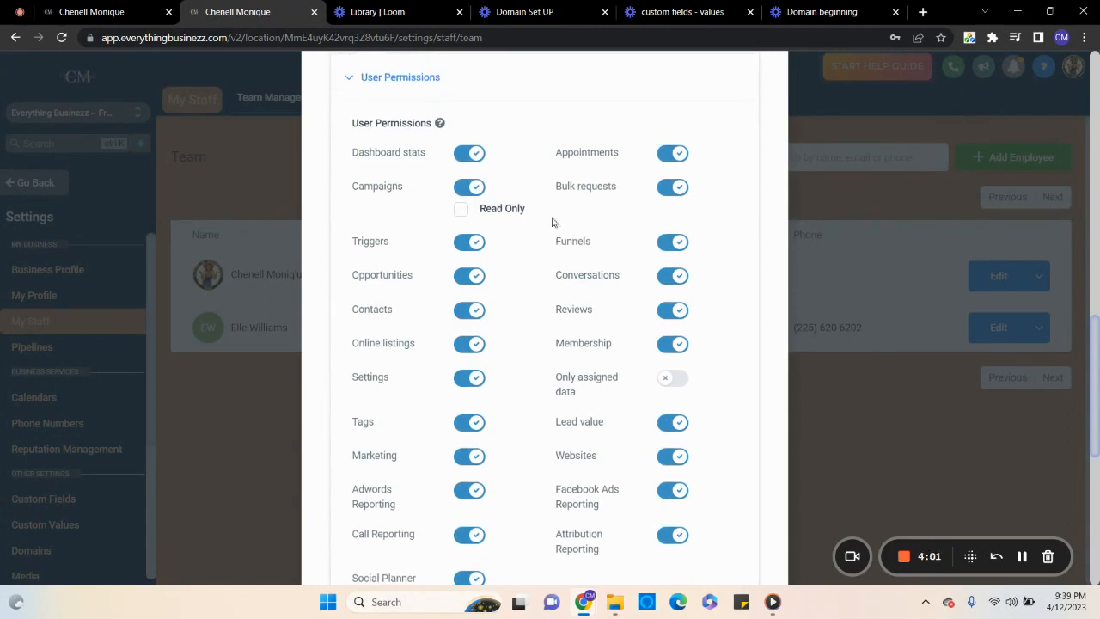
pyautogui.scroll(-2, 552, 222)
pyautogui.scroll(1, 553, 222)
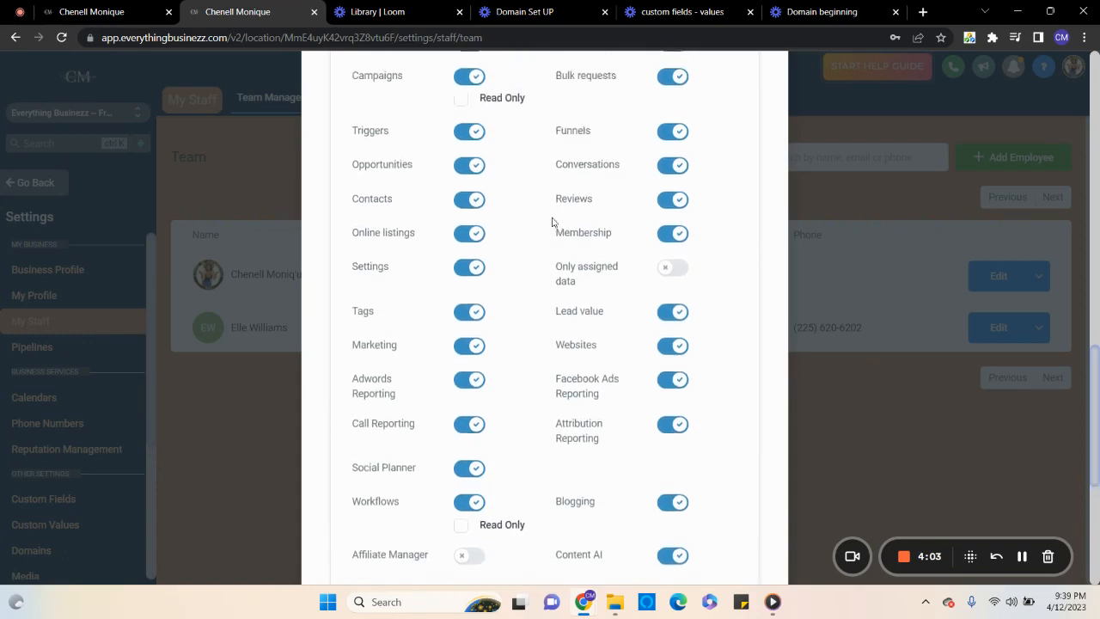
# - Turn off the Dashboard stats and Campaigns permissions for the new employee
pyautogui.scroll(1, 552, 220)
pyautogui.click(467, 125)
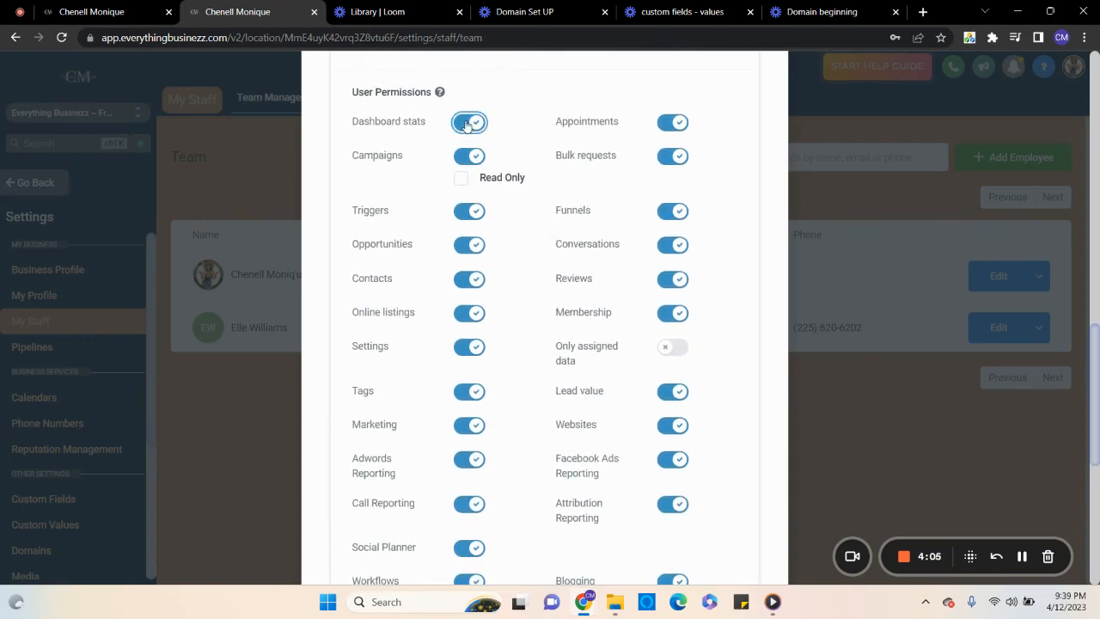
pyautogui.click(467, 160)
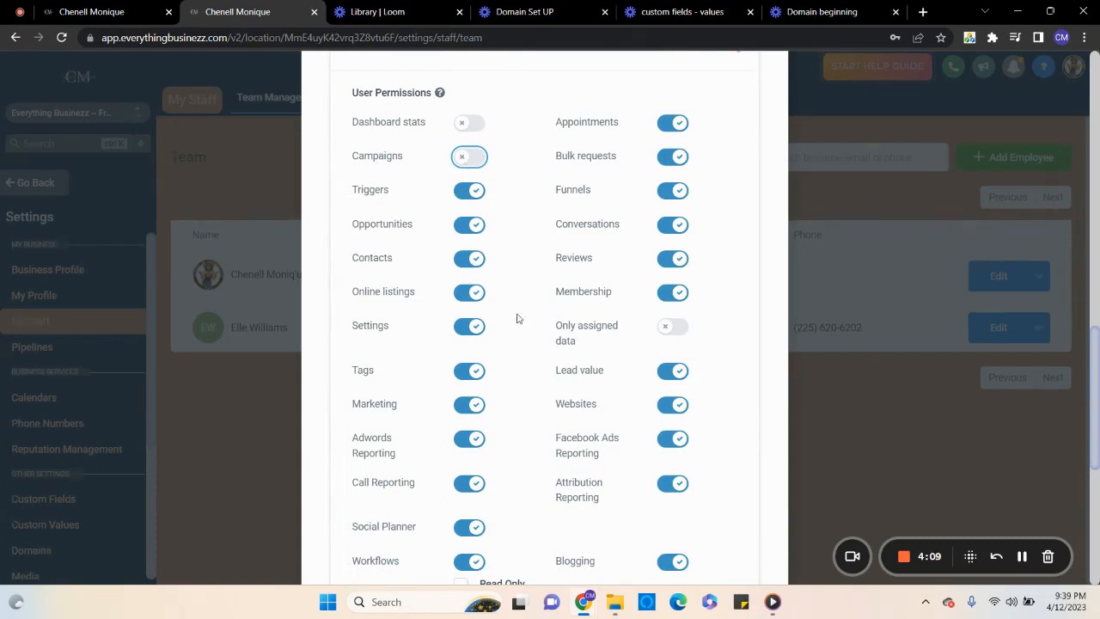
# - Enable the Read Only option under the Workflows permission and disable it again
pyautogui.scroll(-2, 399, 387)
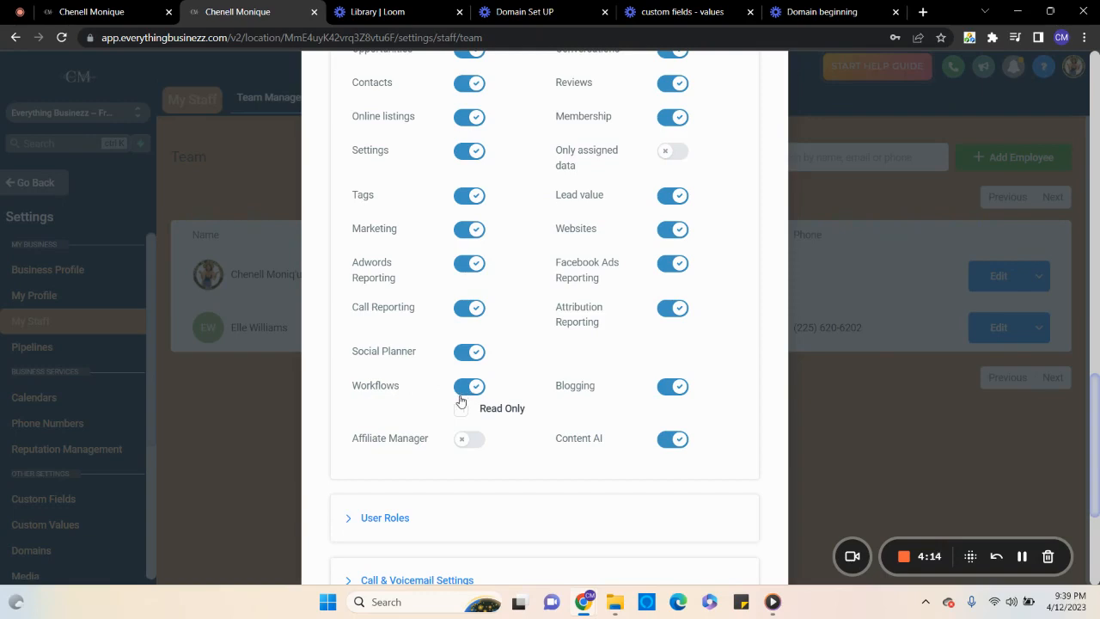
pyautogui.click(463, 411)
pyautogui.click(462, 410)
# - Turn the Dashboard stats and Campaigns permissions back on for the new employee
pyautogui.scroll(3, 459, 360)
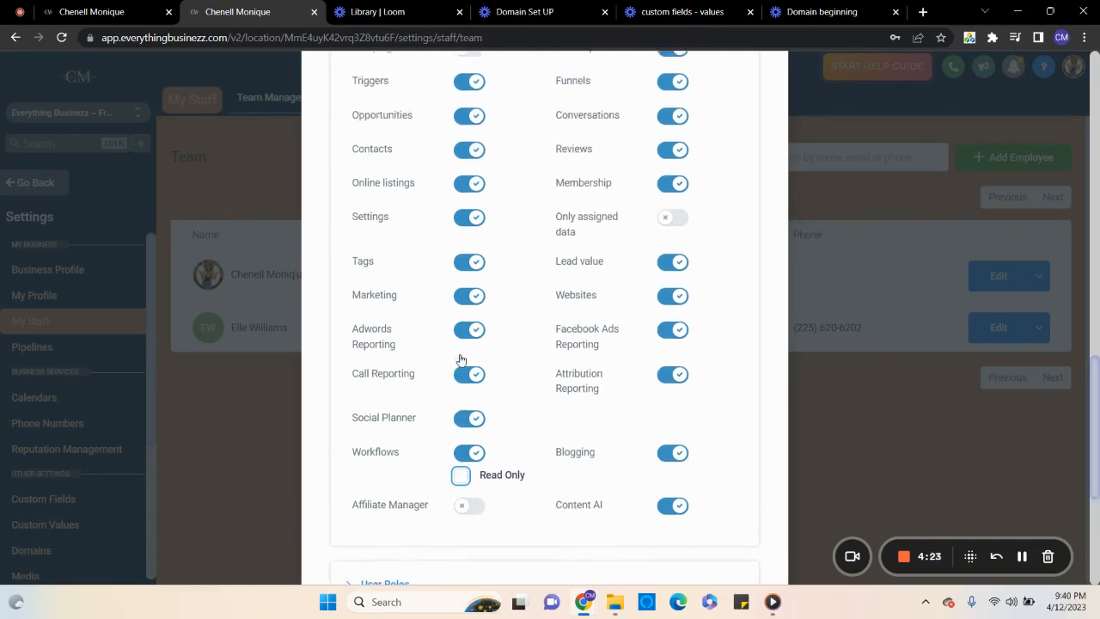
pyautogui.scroll(1, 459, 359)
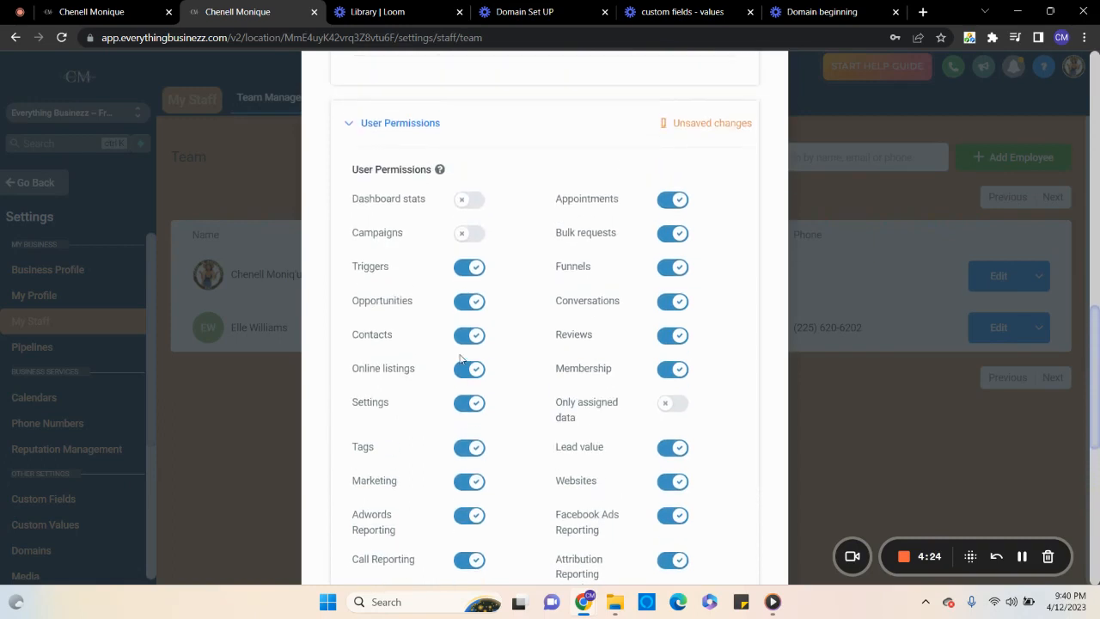
pyautogui.click(467, 202)
pyautogui.click(470, 235)
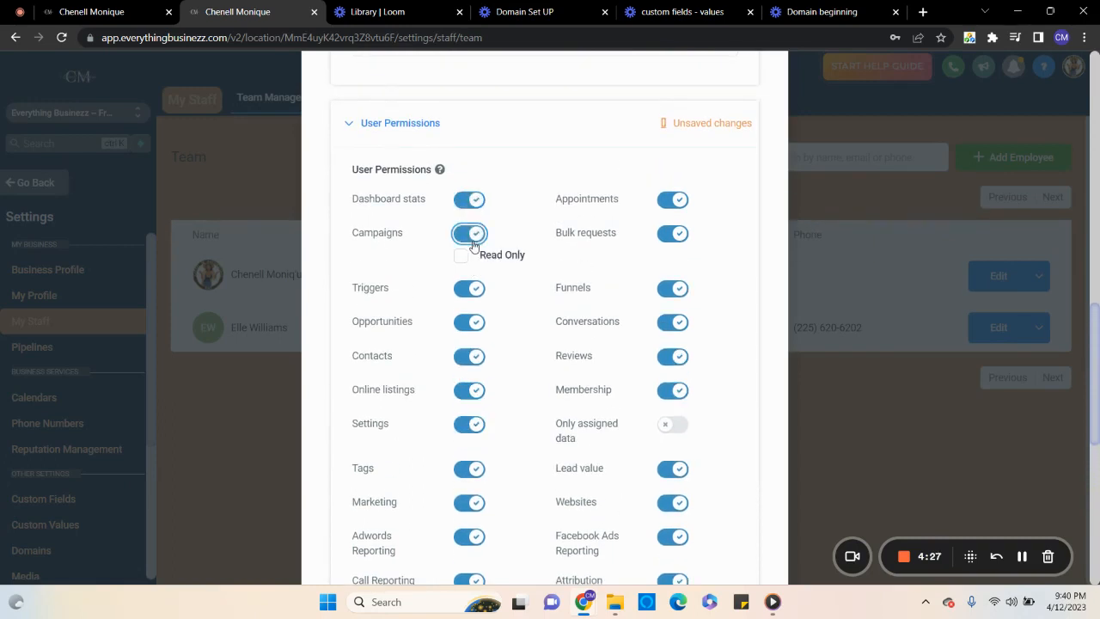
# - Try enabling the Only assigned data permission, read its confirmation message and cancel it
pyautogui.click(674, 430)
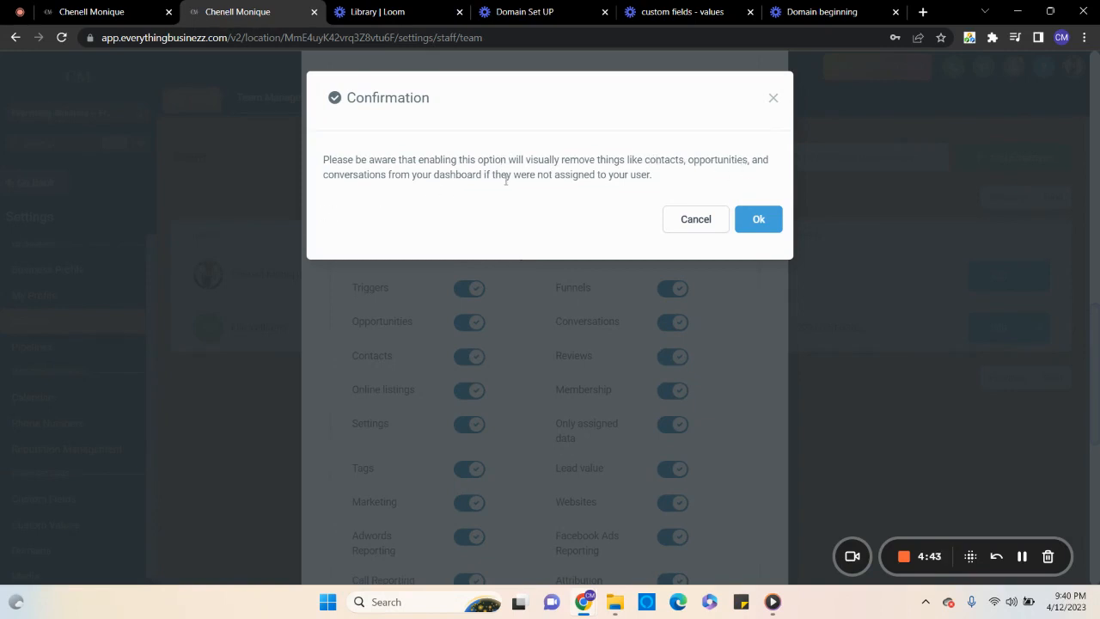
pyautogui.click(695, 219)
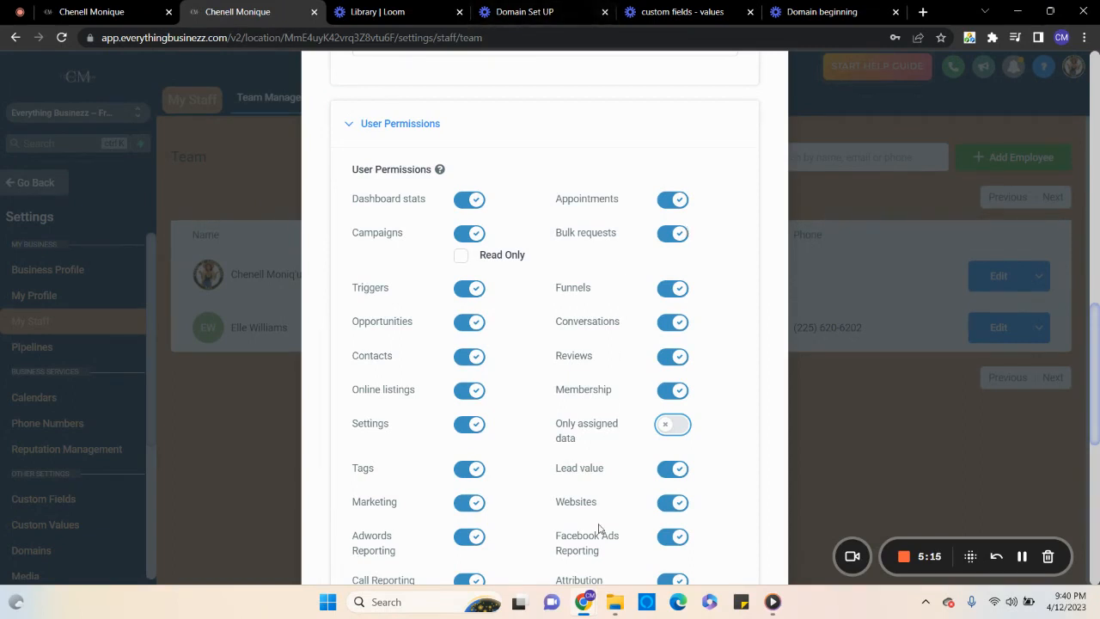
# - Check the remaining permissions and the role choices in the User Roles section, and collapse that section without changing the role
pyautogui.scroll(-4, 599, 528)
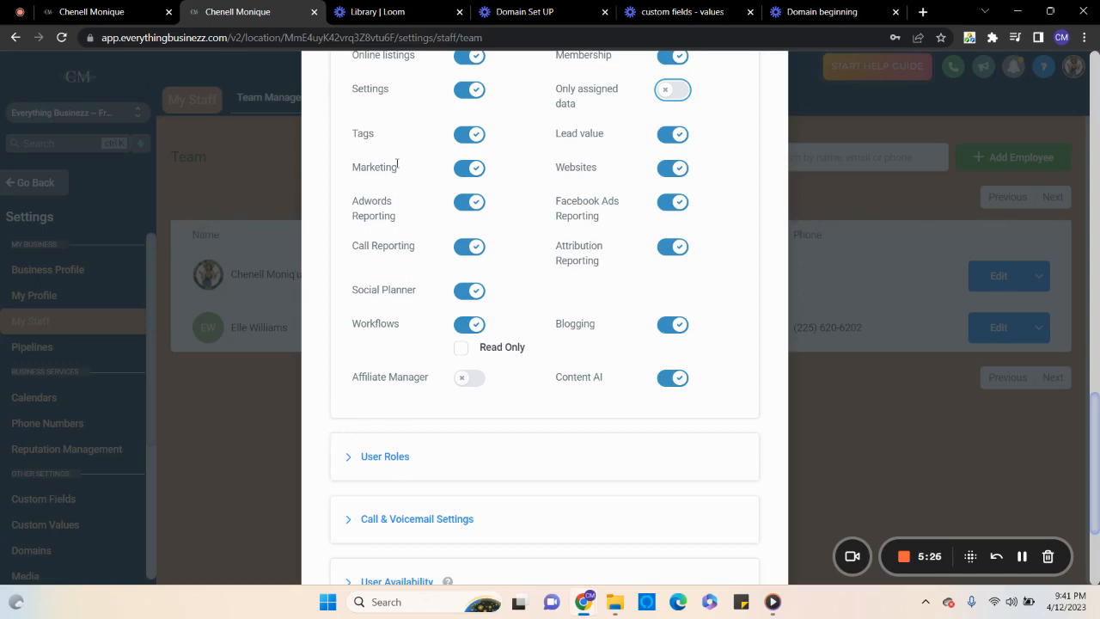
pyautogui.scroll(3, 398, 167)
pyautogui.scroll(-4, 398, 167)
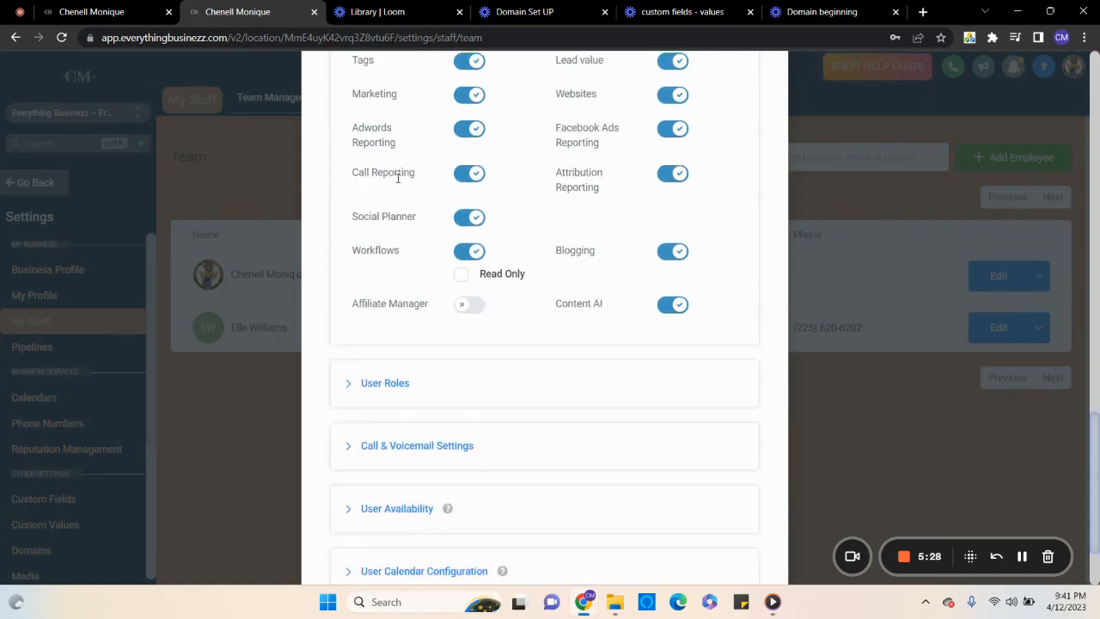
pyautogui.click(375, 350)
pyautogui.scroll(-2, 373, 349)
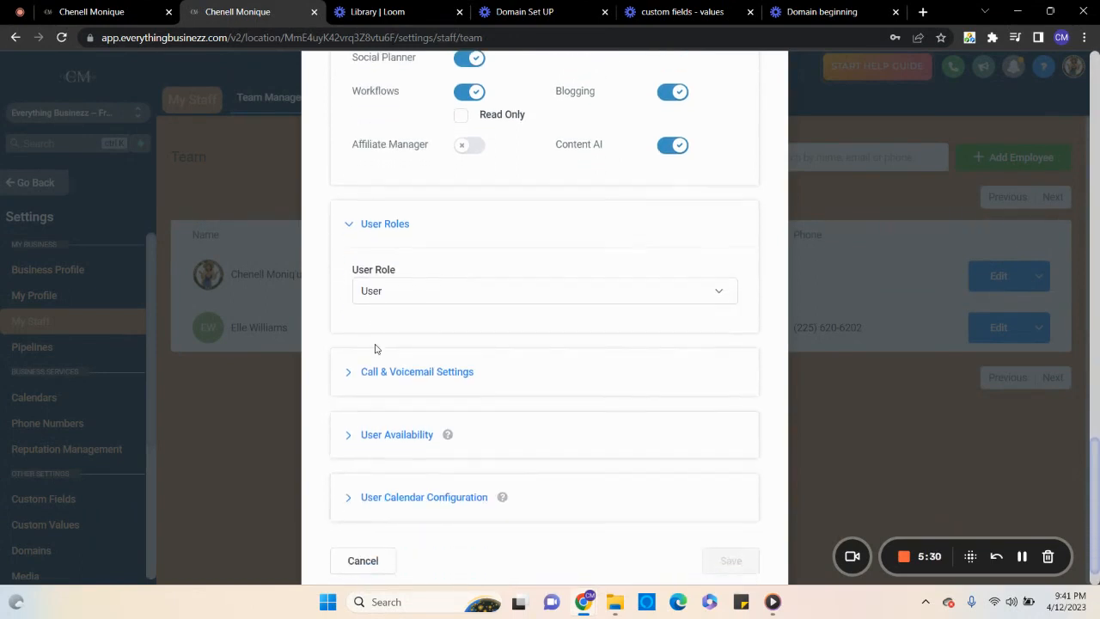
pyautogui.click(391, 302)
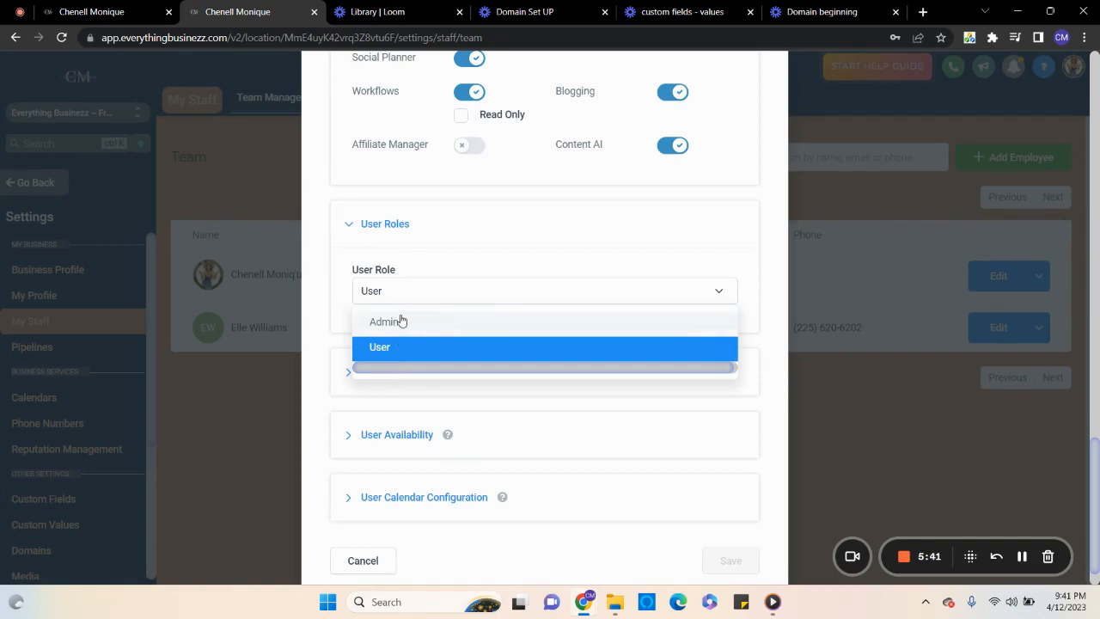
pyautogui.click(493, 218)
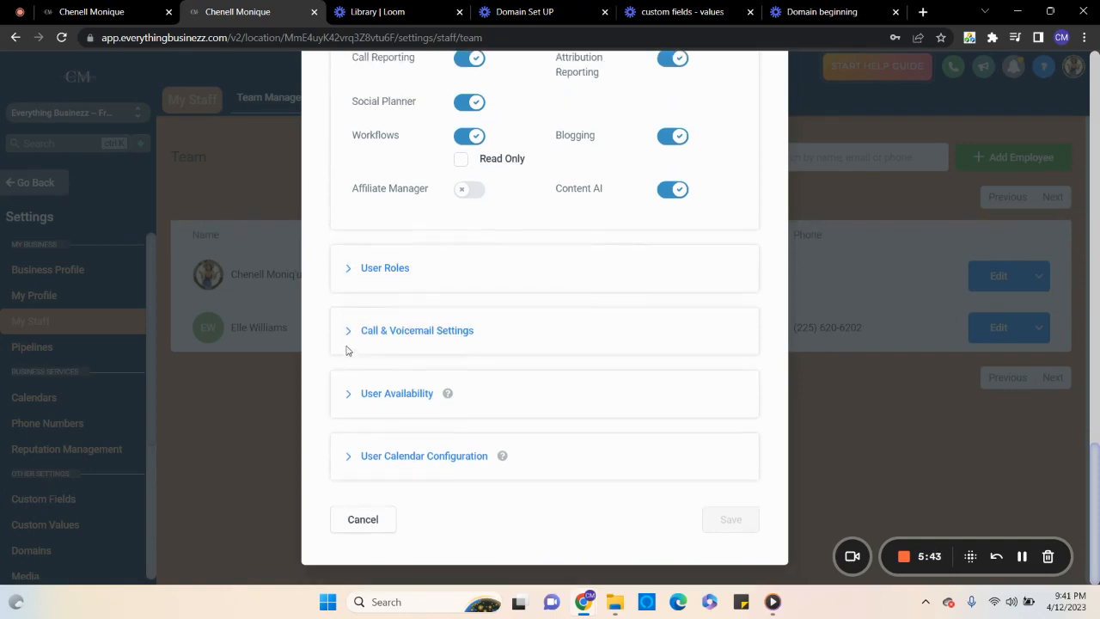
# - Assign the first available Twilio number as the employee's inbound number in Call & Voicemail Settings
pyautogui.click(351, 331)
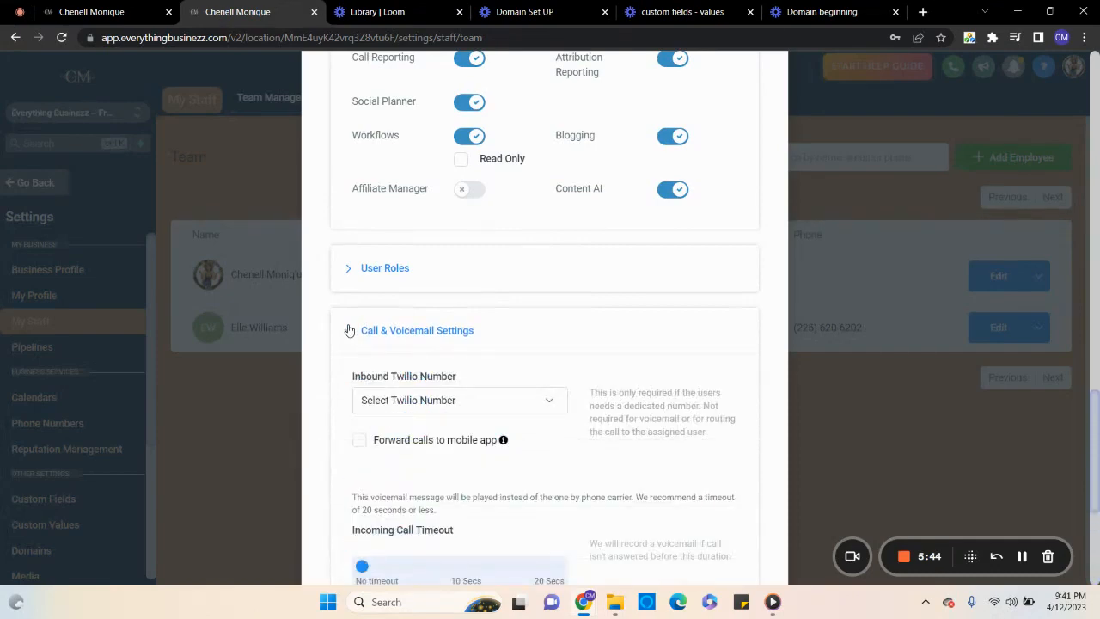
pyautogui.click(398, 412)
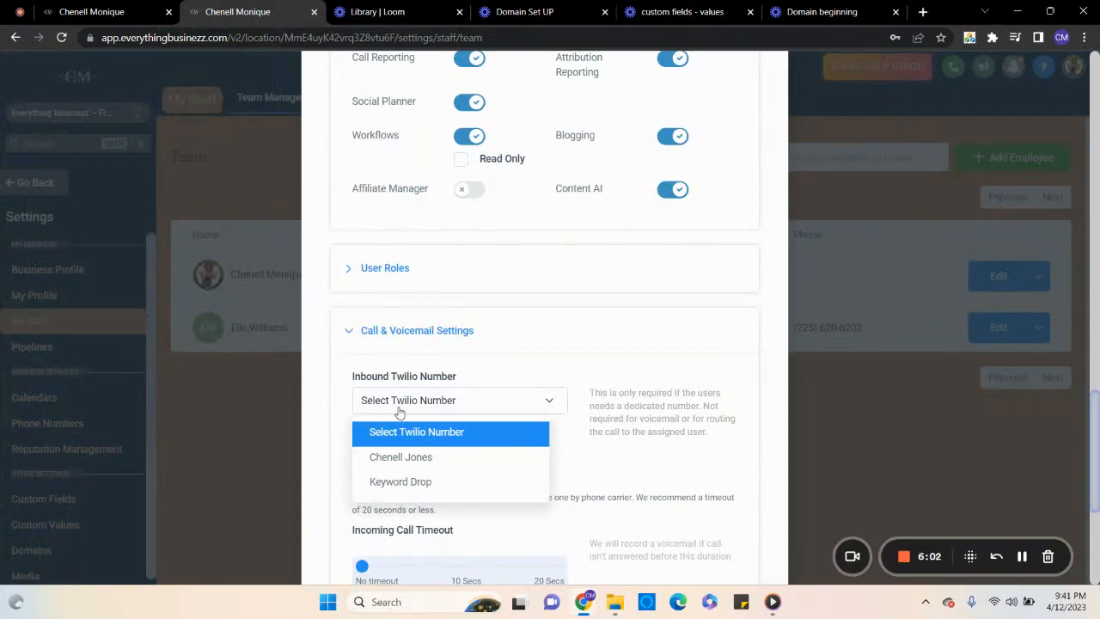
pyautogui.click(409, 460)
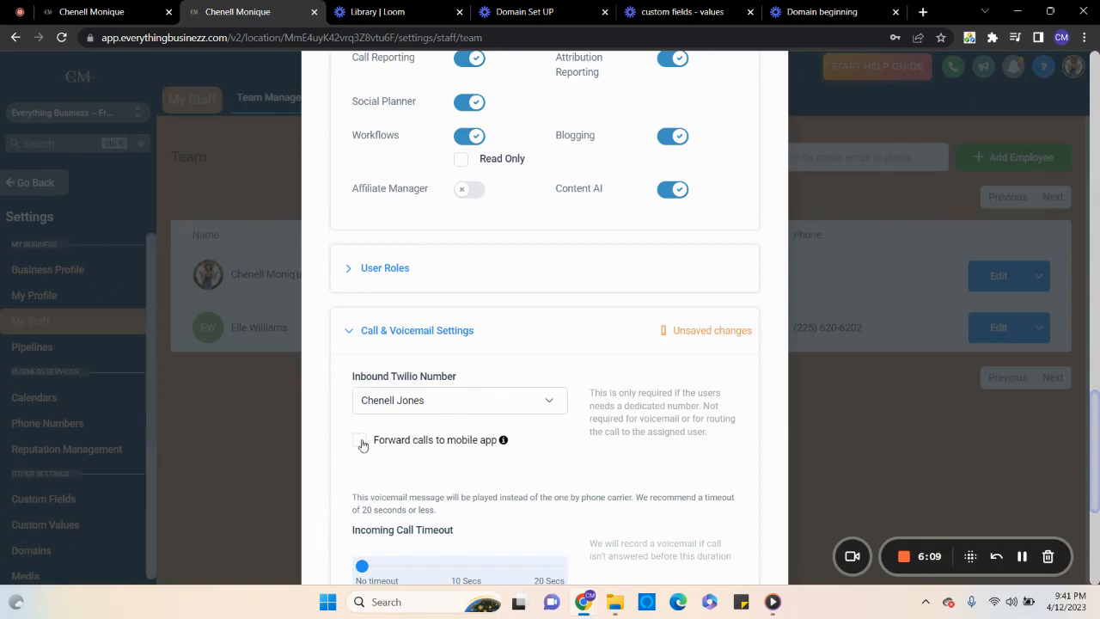
# - Set the employee's time zone to GMT-05:00 America/Cancun (EST) in the User Availability section
pyautogui.scroll(-4, 378, 387)
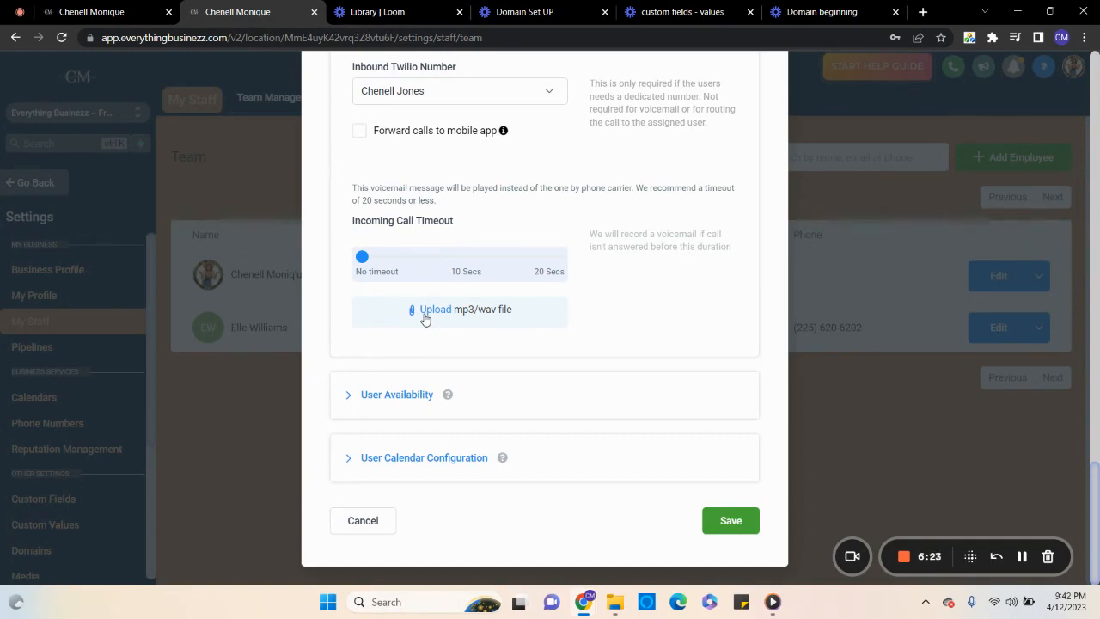
pyautogui.click(388, 395)
pyautogui.scroll(-3, 388, 395)
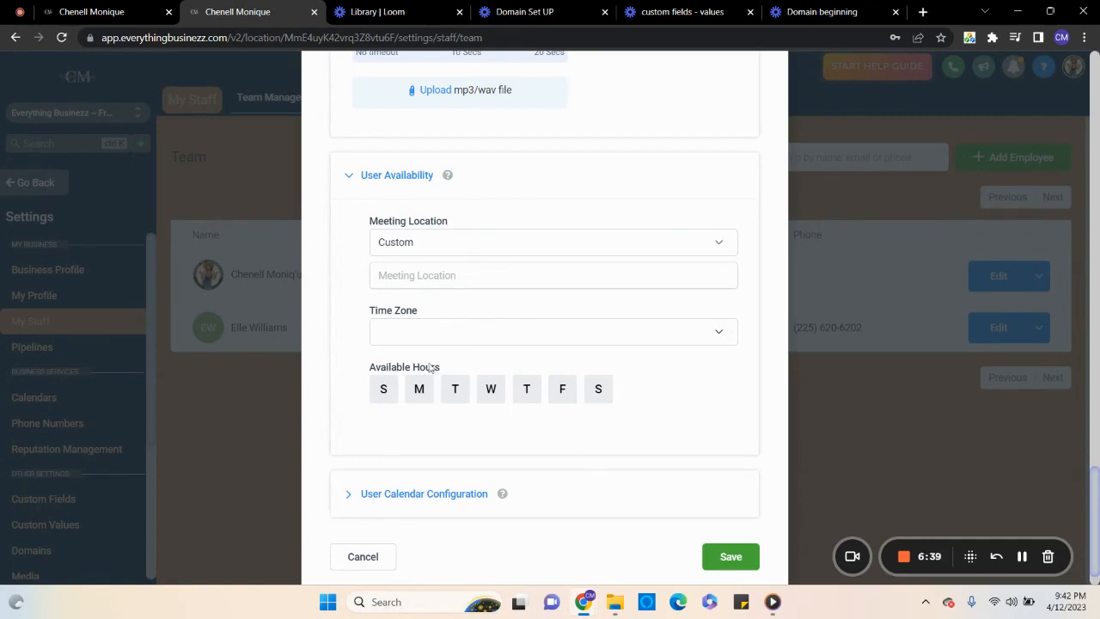
pyautogui.click(408, 339)
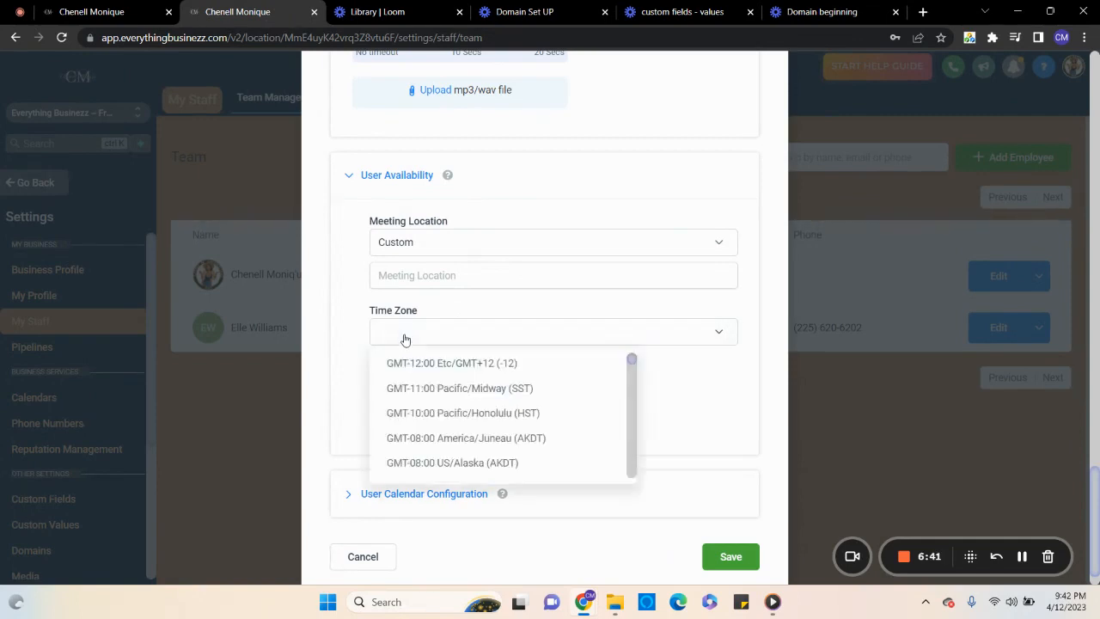
pyautogui.scroll(-5, 486, 419)
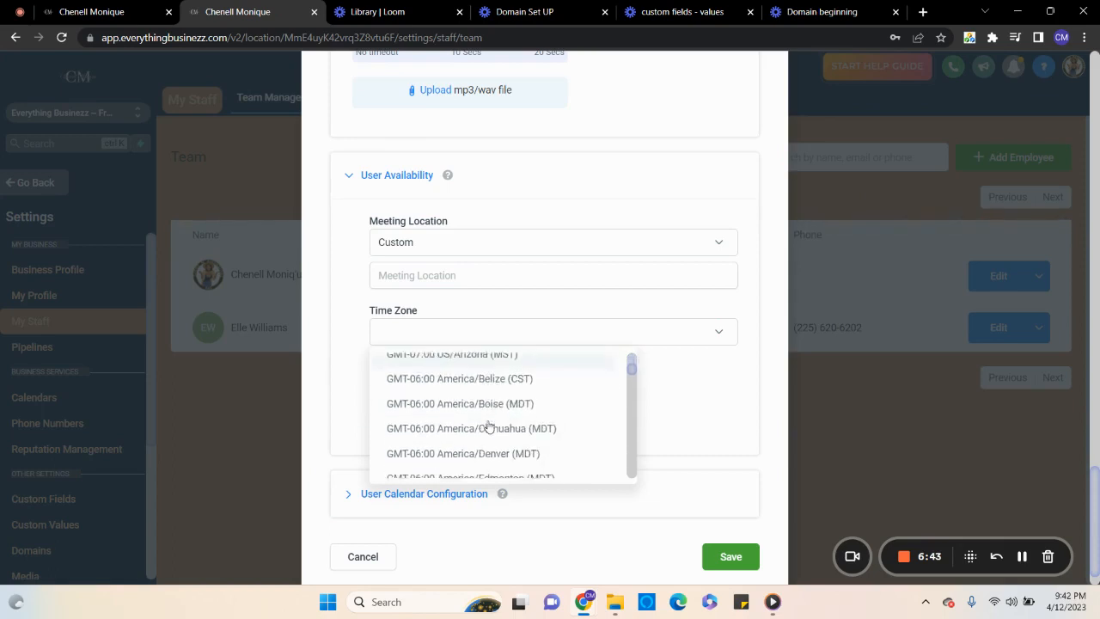
pyautogui.scroll(-5, 488, 428)
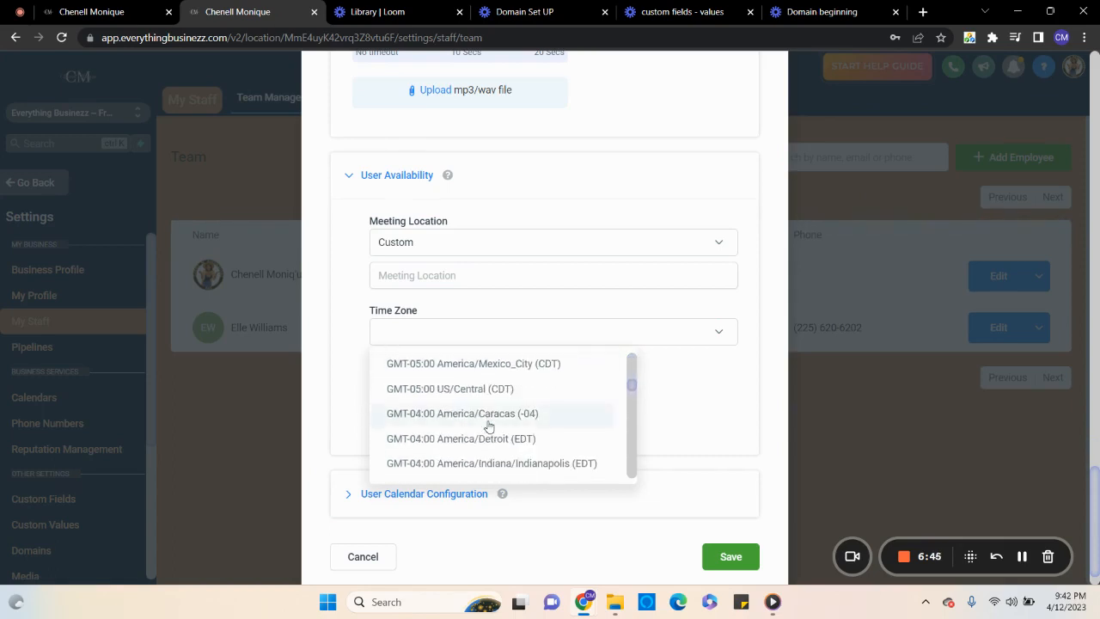
pyautogui.scroll(-5, 488, 426)
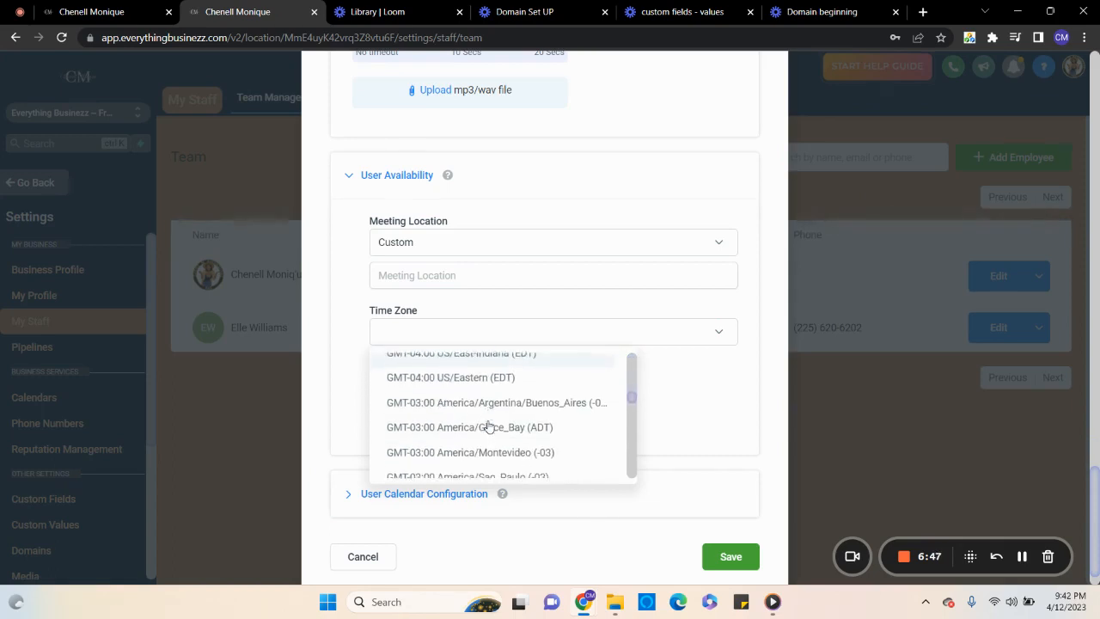
pyautogui.click(511, 390)
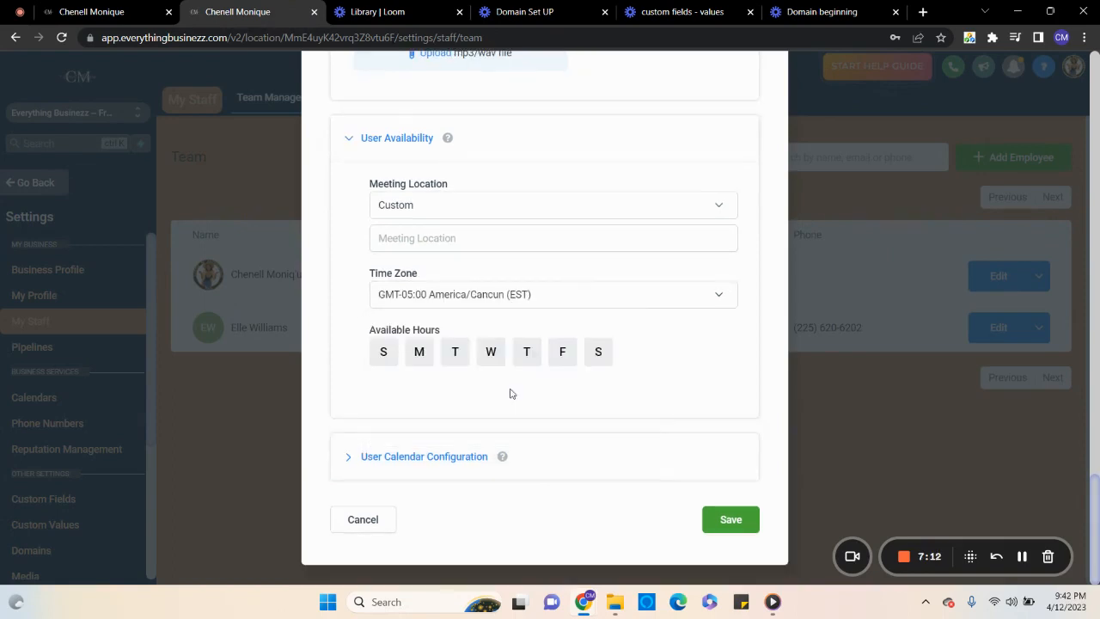
# - Make Monday an available day with hours from 09:00 AM to 07:00 PM
pyautogui.click(419, 353)
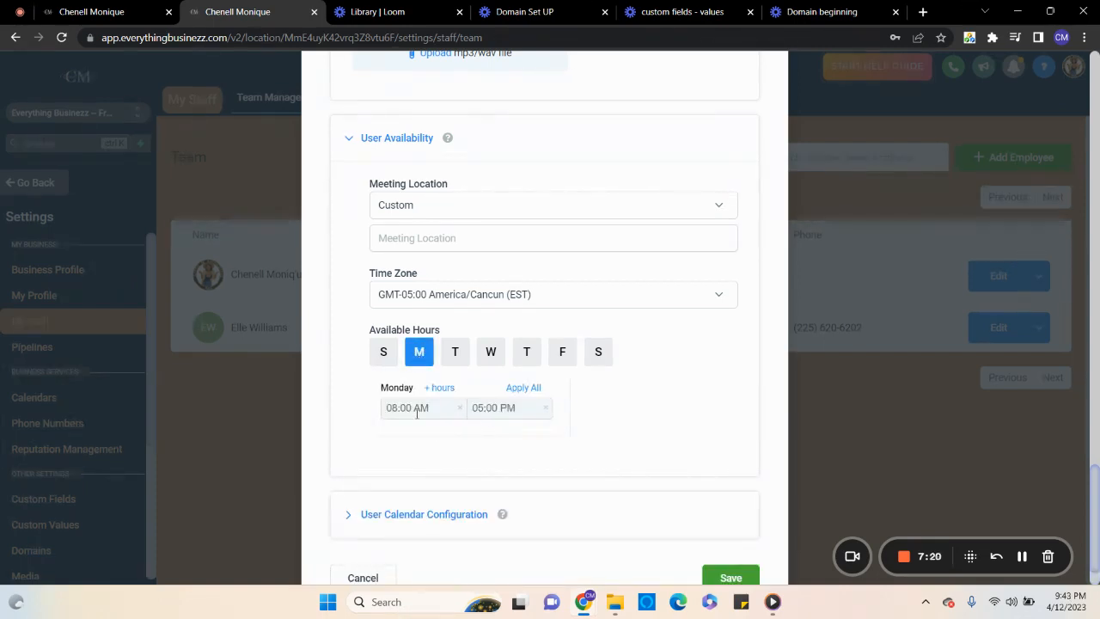
pyautogui.click(431, 410)
pyautogui.click(397, 474)
pyautogui.click(493, 409)
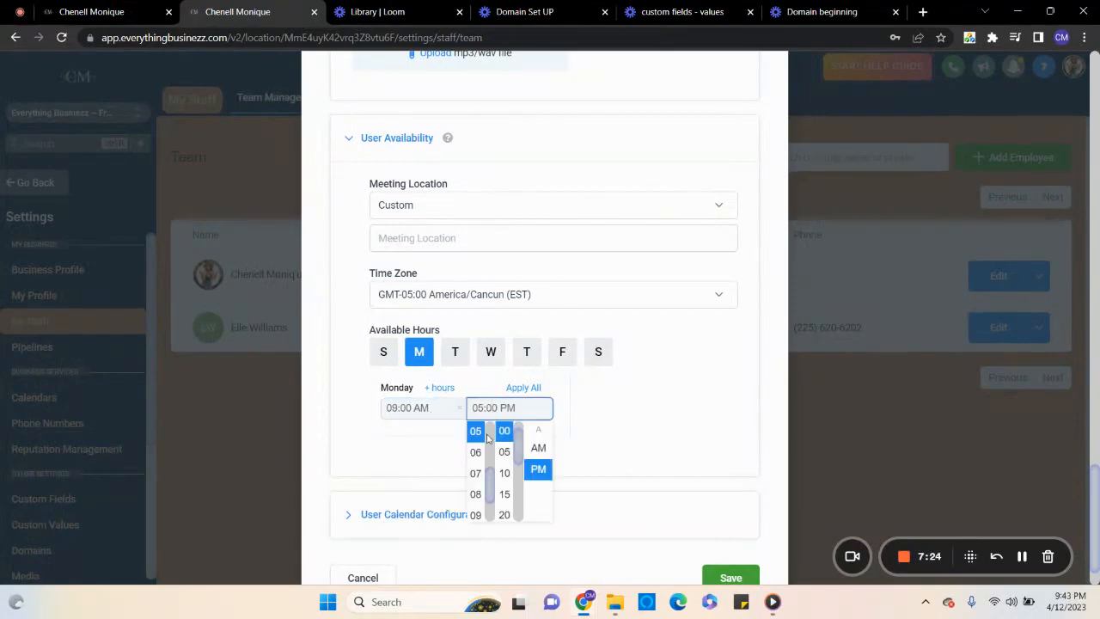
pyautogui.click(475, 473)
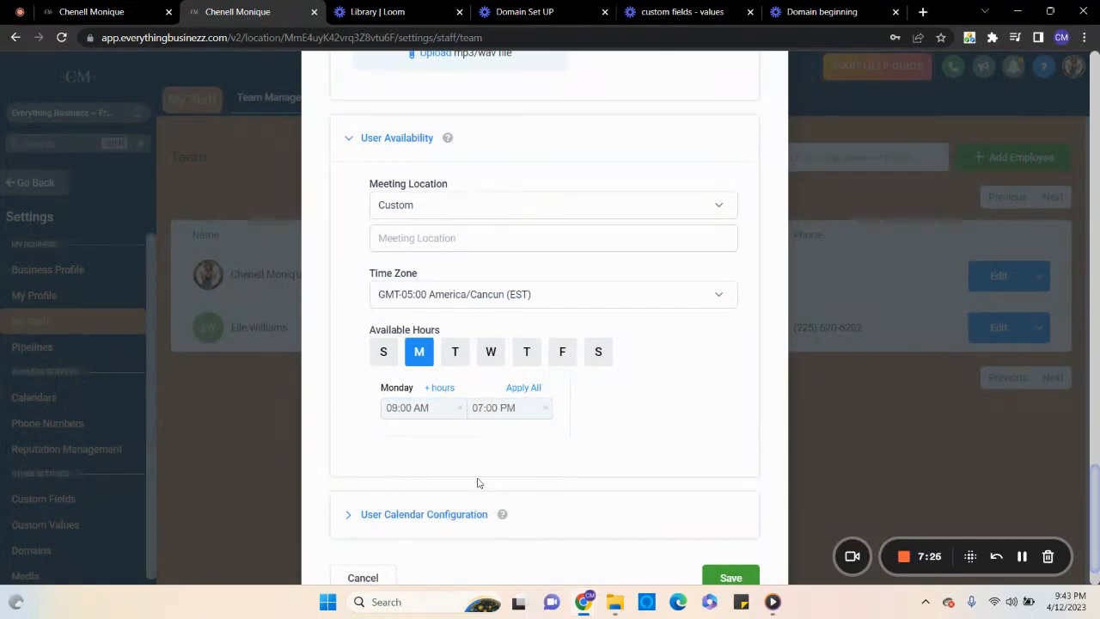
# - Add Tuesday through Friday to the available days and apply Monday's hours to all of them
pyautogui.click(455, 358)
pyautogui.click(493, 361)
pyautogui.click(523, 363)
pyautogui.click(560, 359)
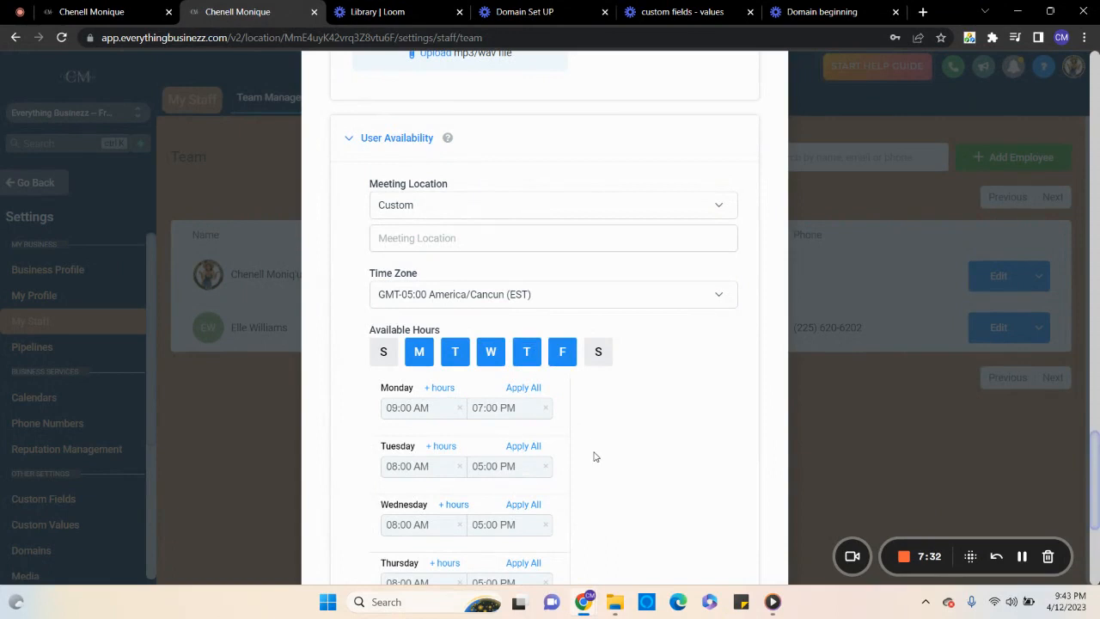
pyautogui.scroll(-2, 593, 453)
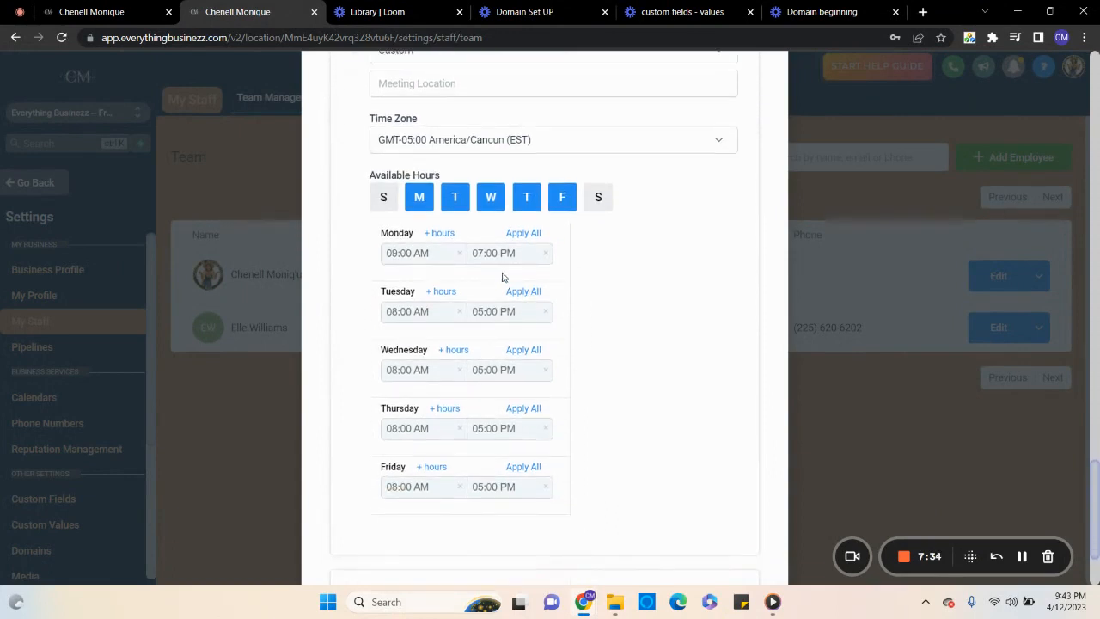
pyautogui.click(411, 311)
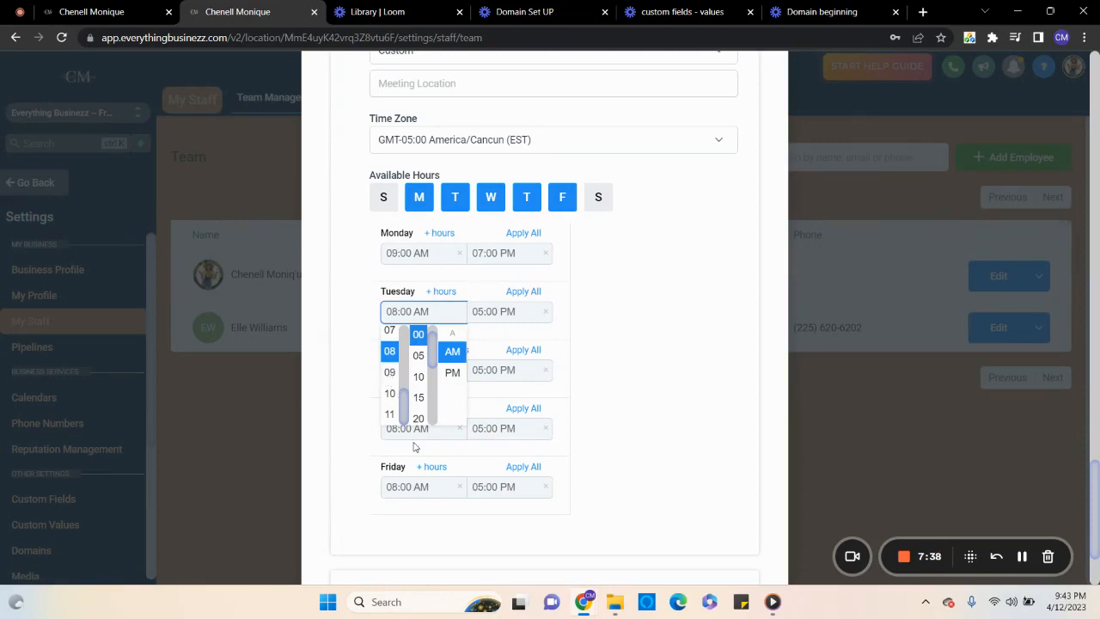
pyautogui.click(523, 235)
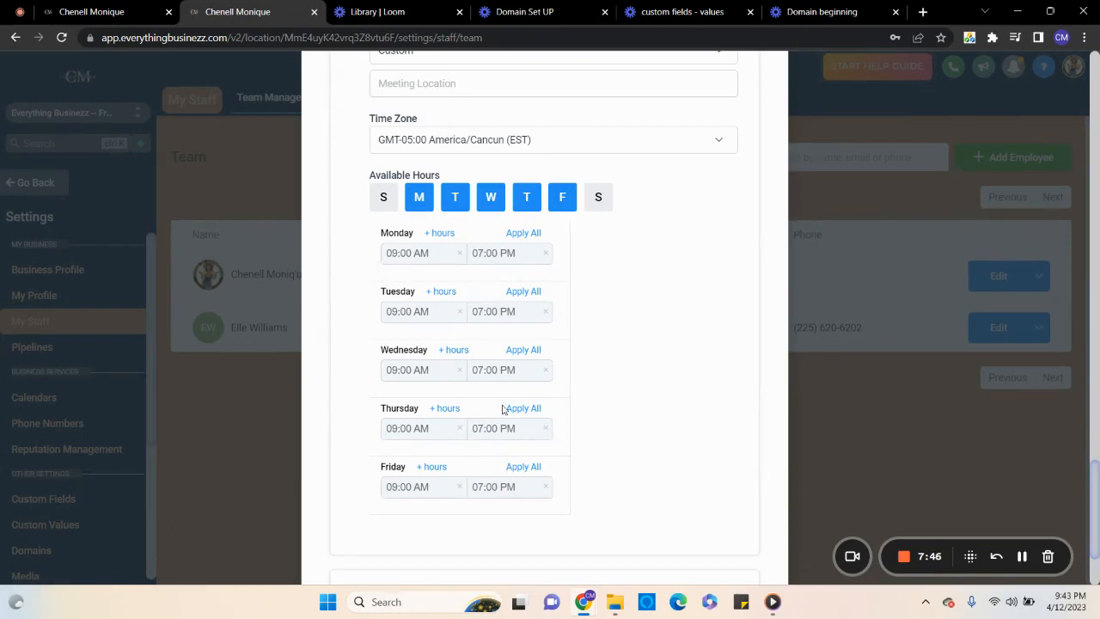
# - Add Saturday to the employee's available days and review the availability and voicemail settings
pyautogui.click(597, 200)
pyautogui.scroll(-2, 418, 442)
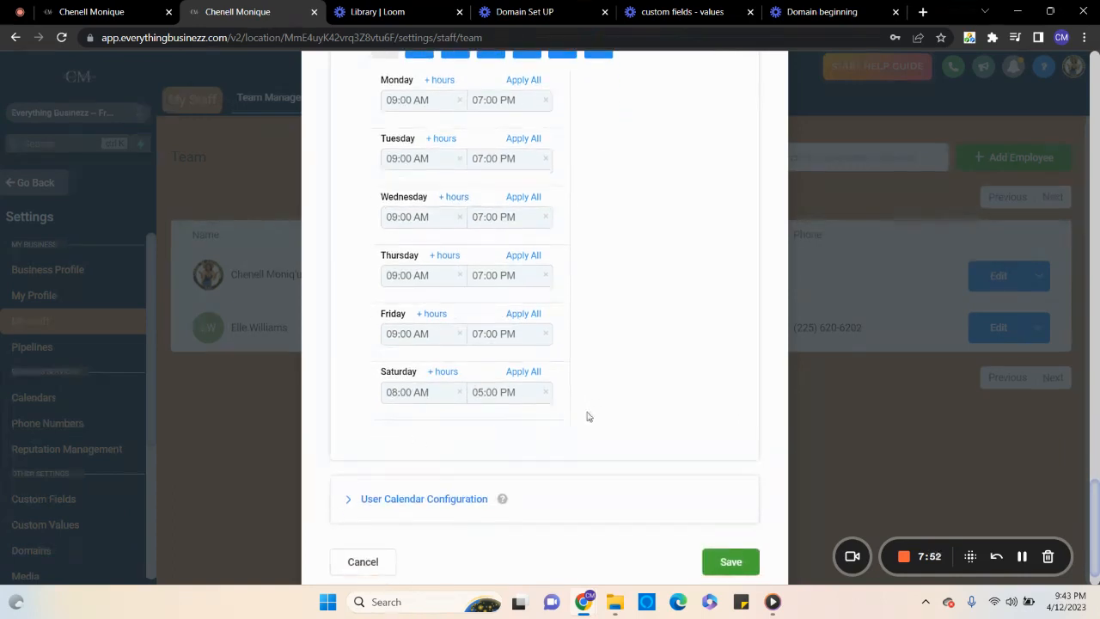
pyautogui.scroll(2, 671, 307)
pyautogui.scroll(3, 671, 308)
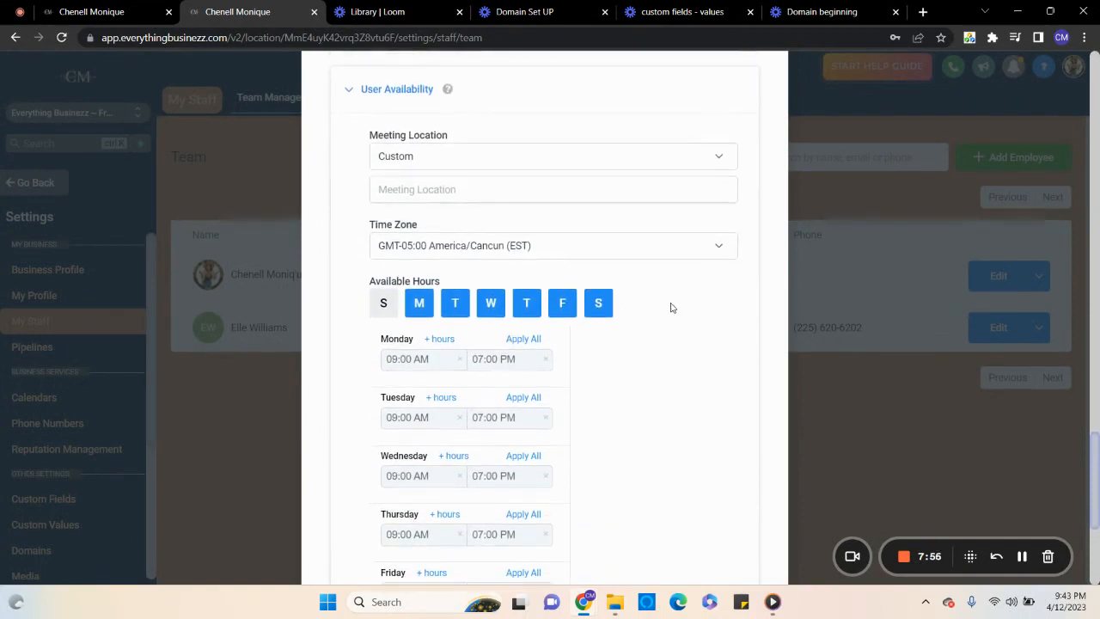
pyautogui.scroll(-1, 672, 307)
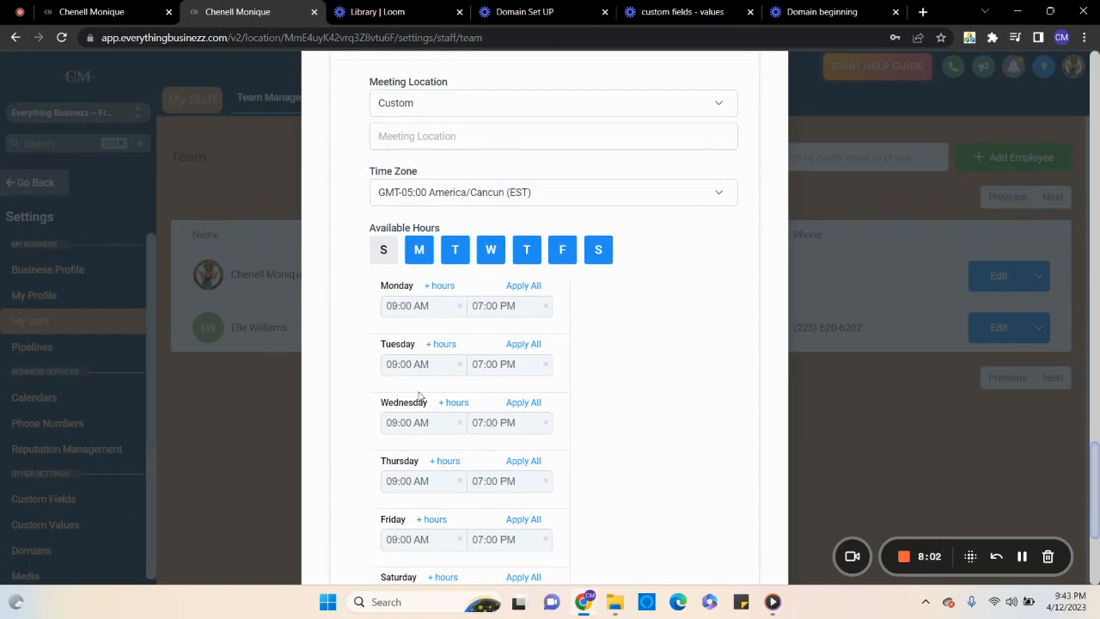
pyautogui.scroll(3, 418, 397)
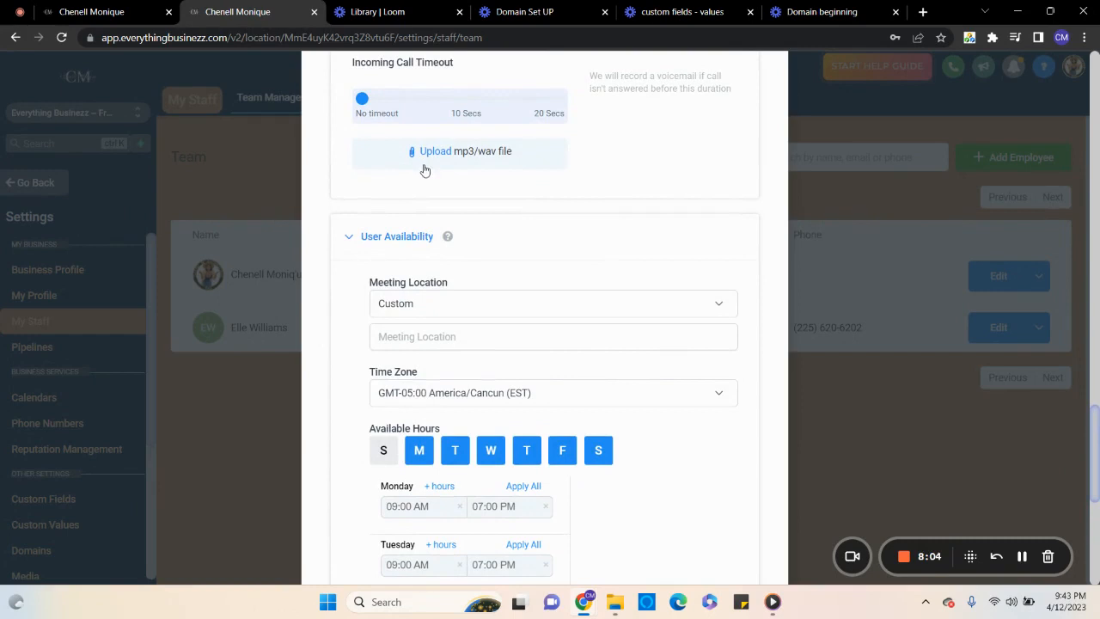
pyautogui.scroll(-6, 489, 312)
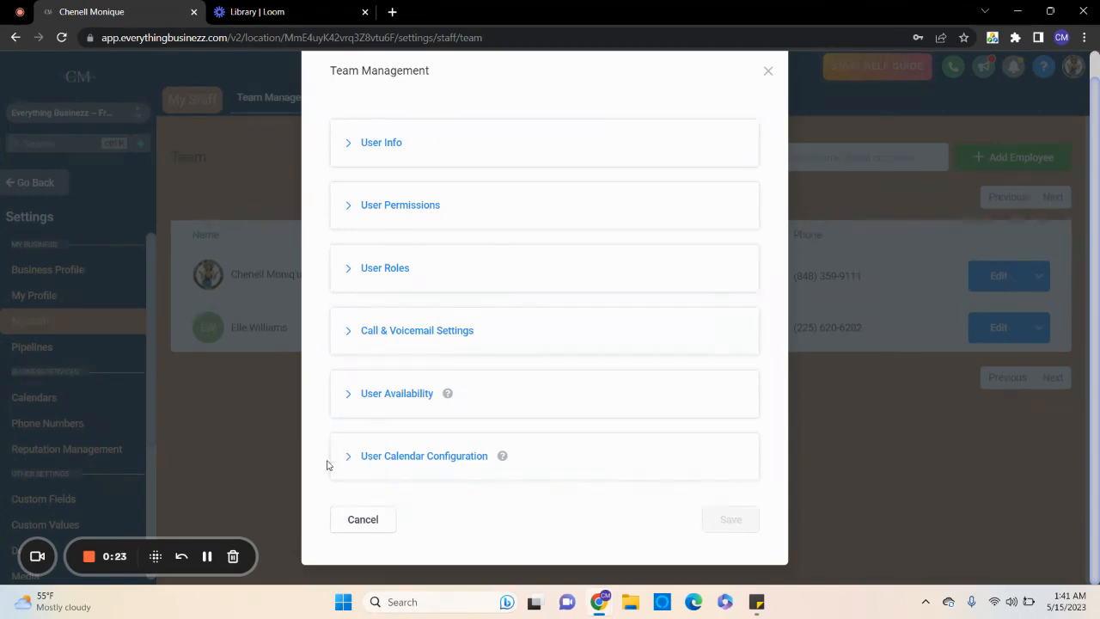
# - Expand User Calendar Configuration and examine its Primary calendar and Check for conflicts settings
pyautogui.click(401, 460)
pyautogui.scroll(-3, 400, 464)
pyautogui.scroll(-2, 400, 464)
pyautogui.scroll(1, 398, 459)
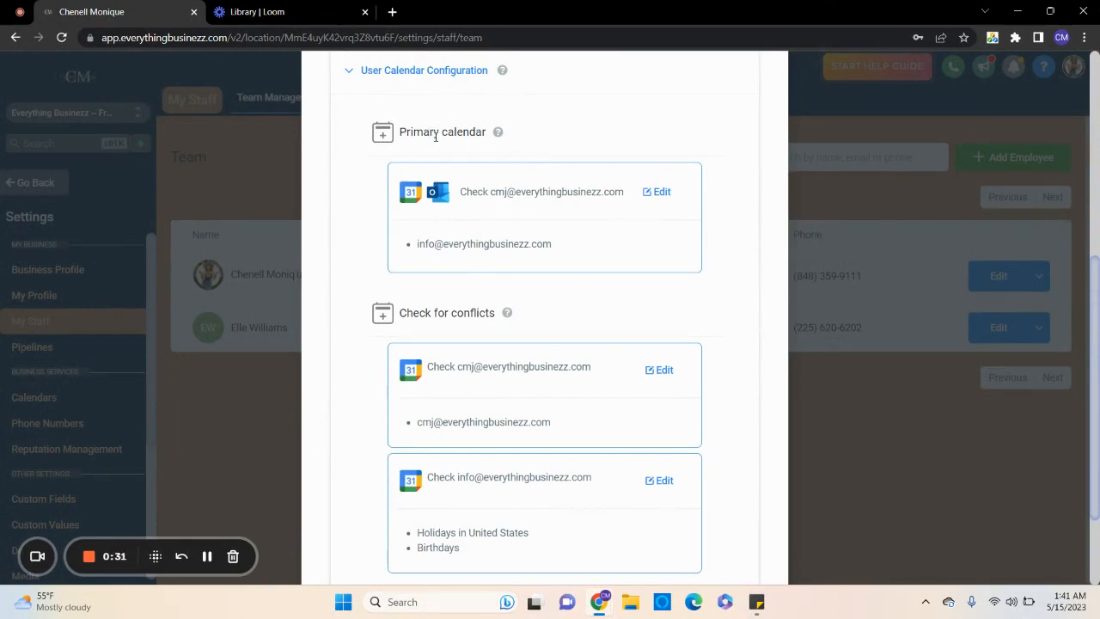
pyautogui.moveTo(497, 133)
pyautogui.scroll(-2, 500, 419)
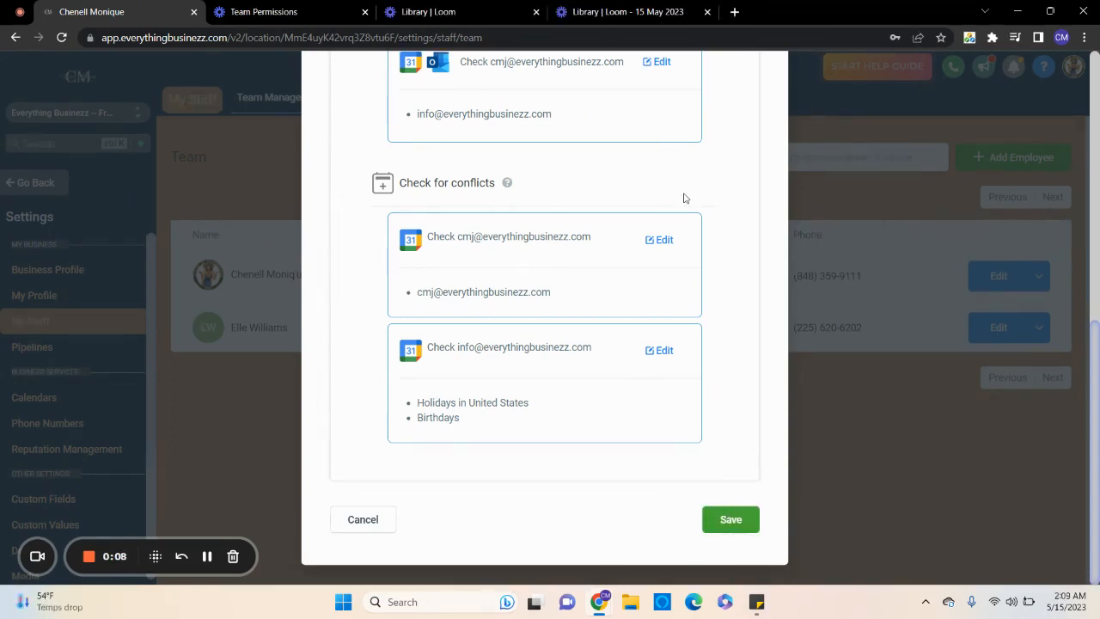
pyautogui.scroll(6, 684, 197)
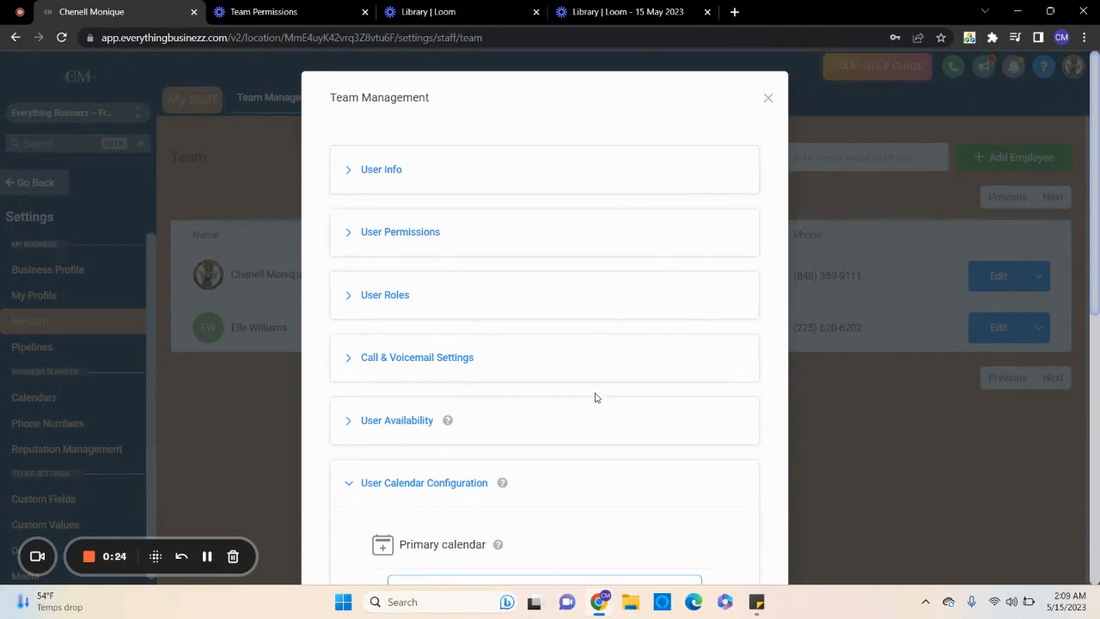
pyautogui.scroll(-3, 596, 397)
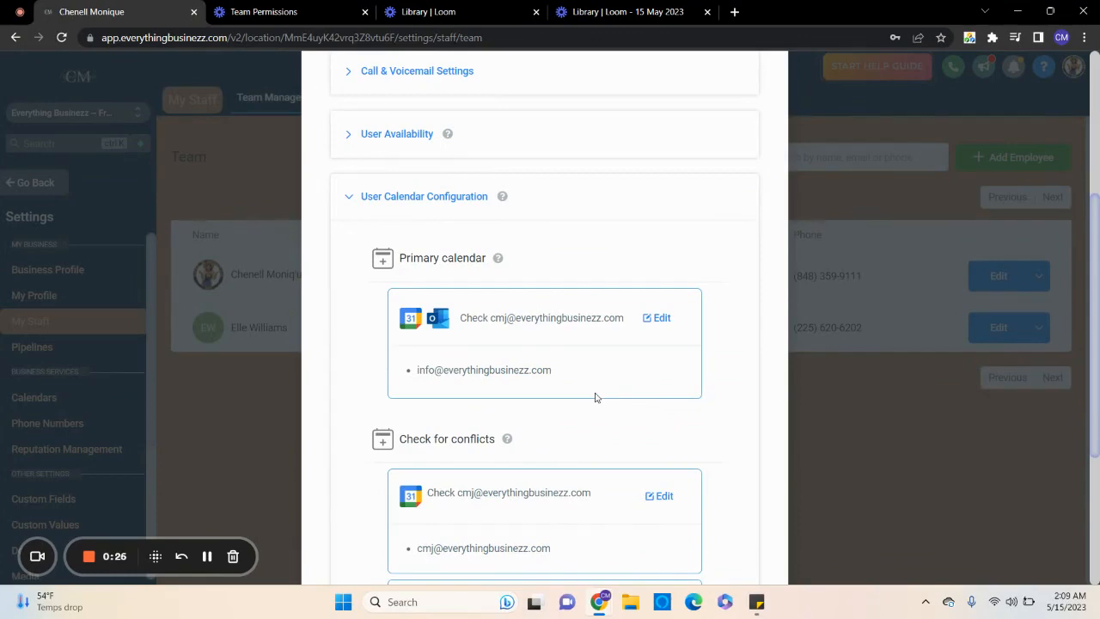